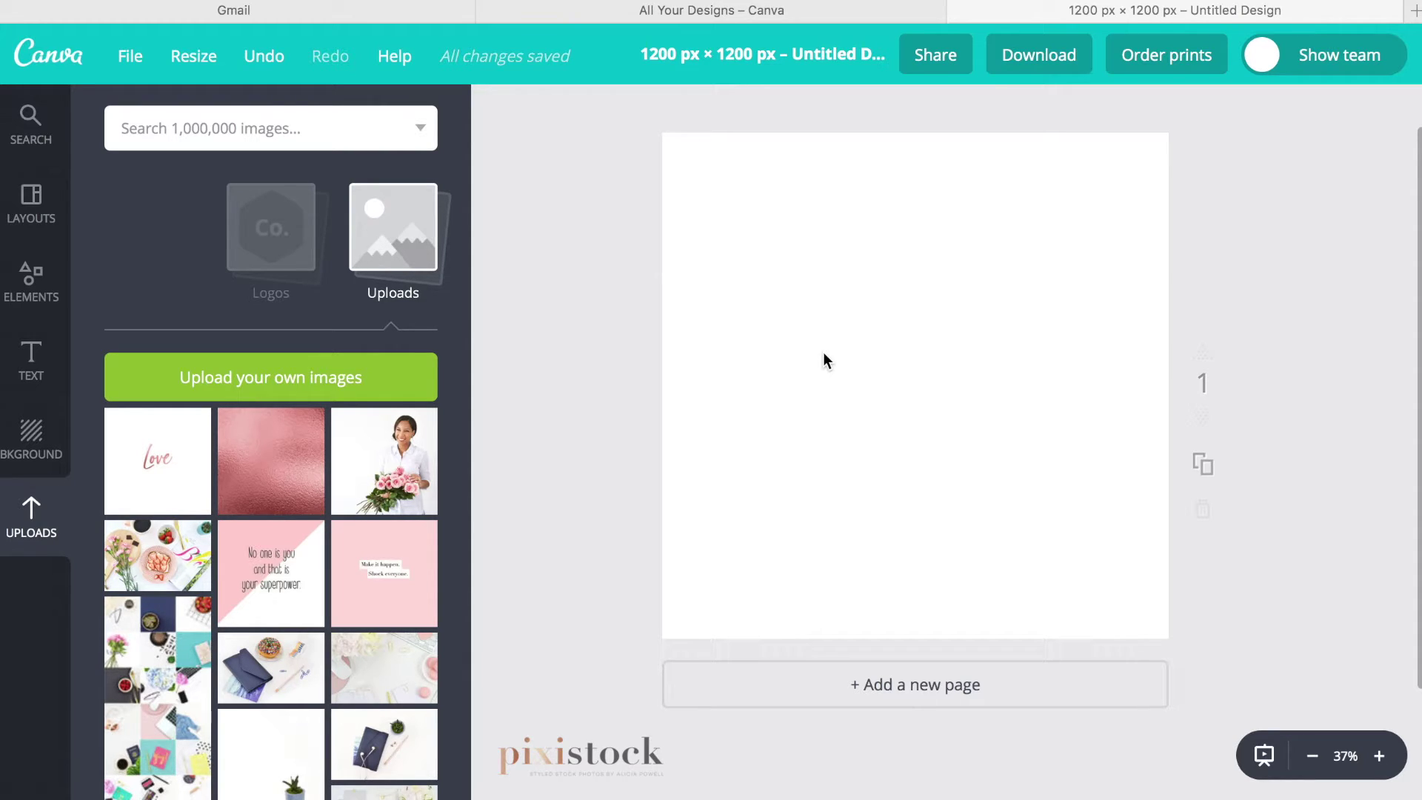
# Add the Love upload to the page, trying the rose-gold foil image and then undoing it.
pyautogui.scroll(2, 748, 289)
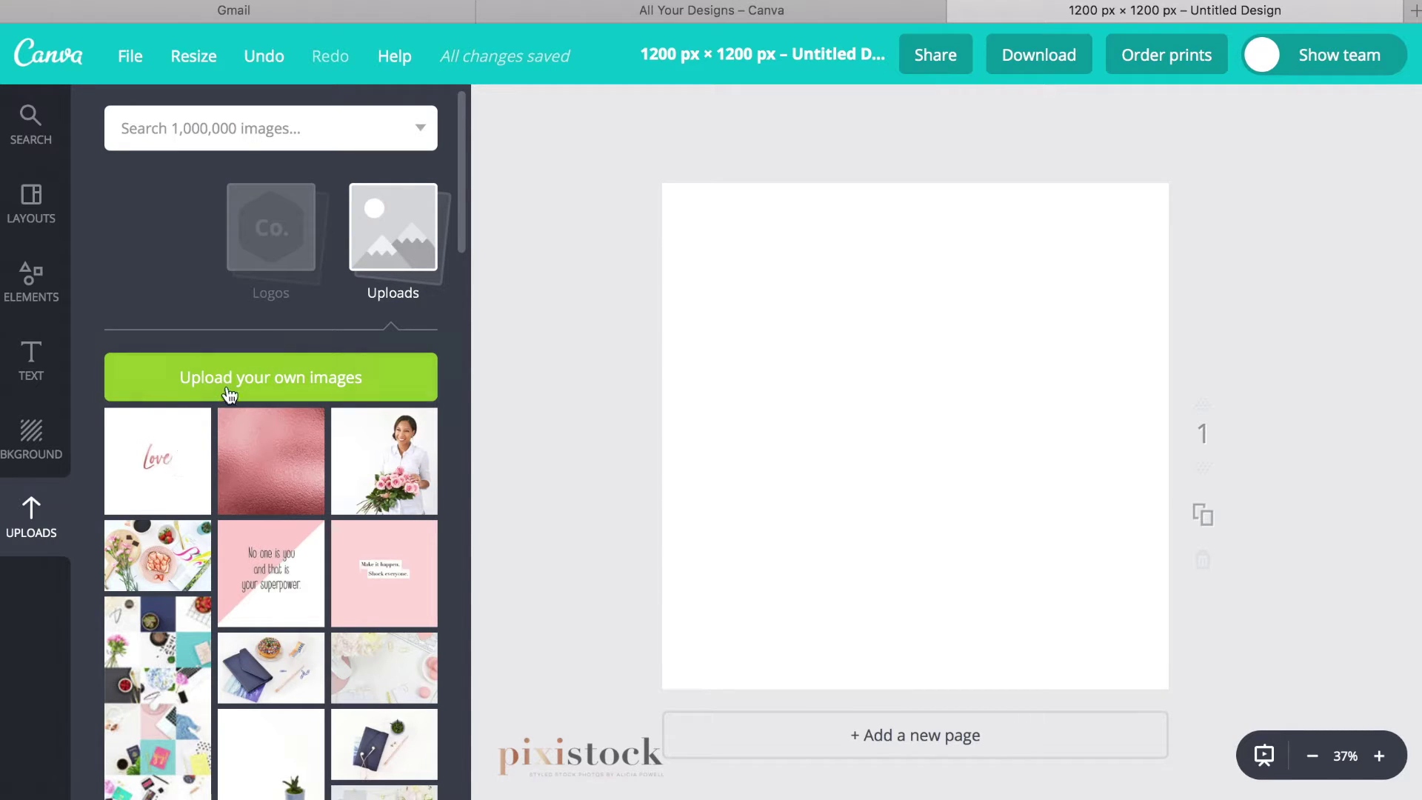
pyautogui.click(156, 460)
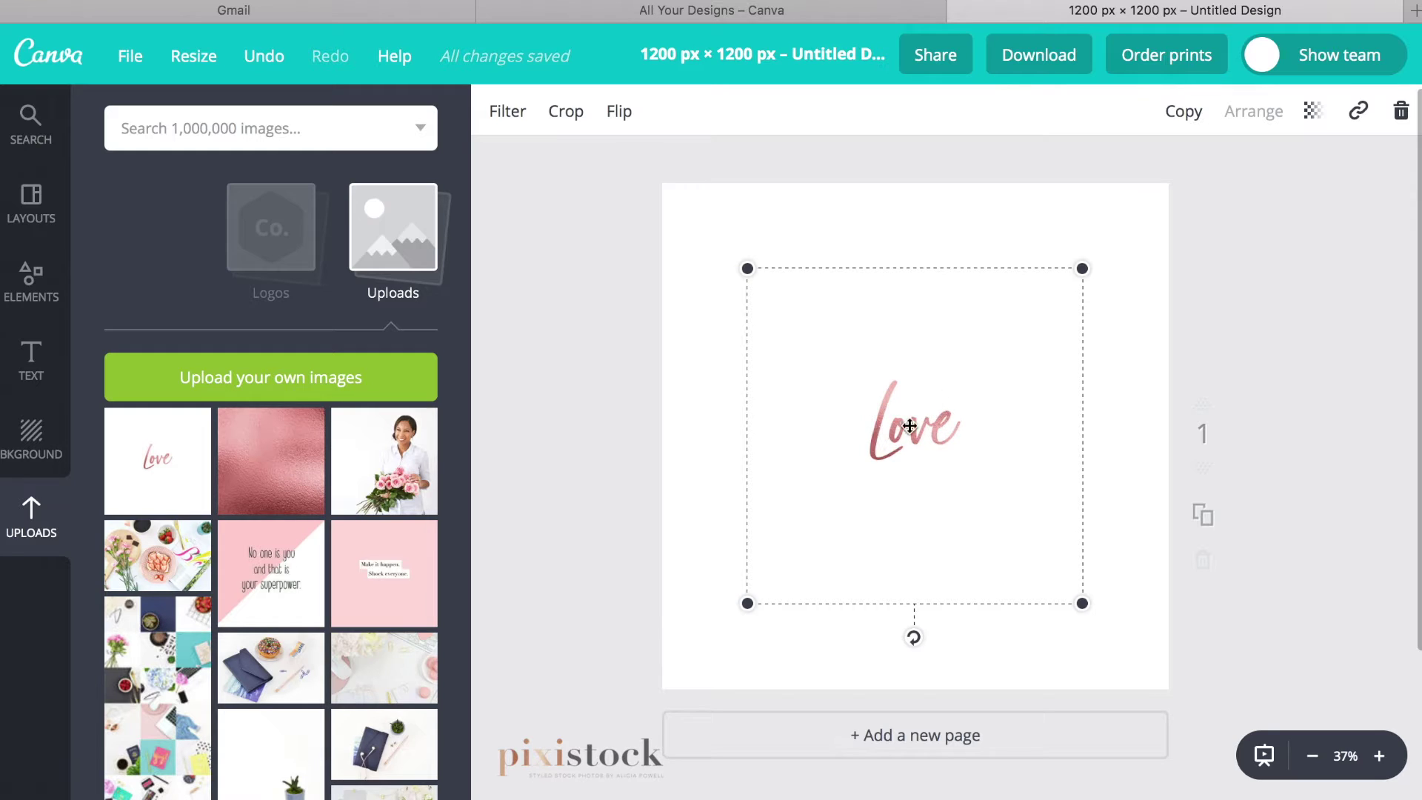
pyautogui.moveTo(272, 492); pyautogui.dragTo(910, 384)
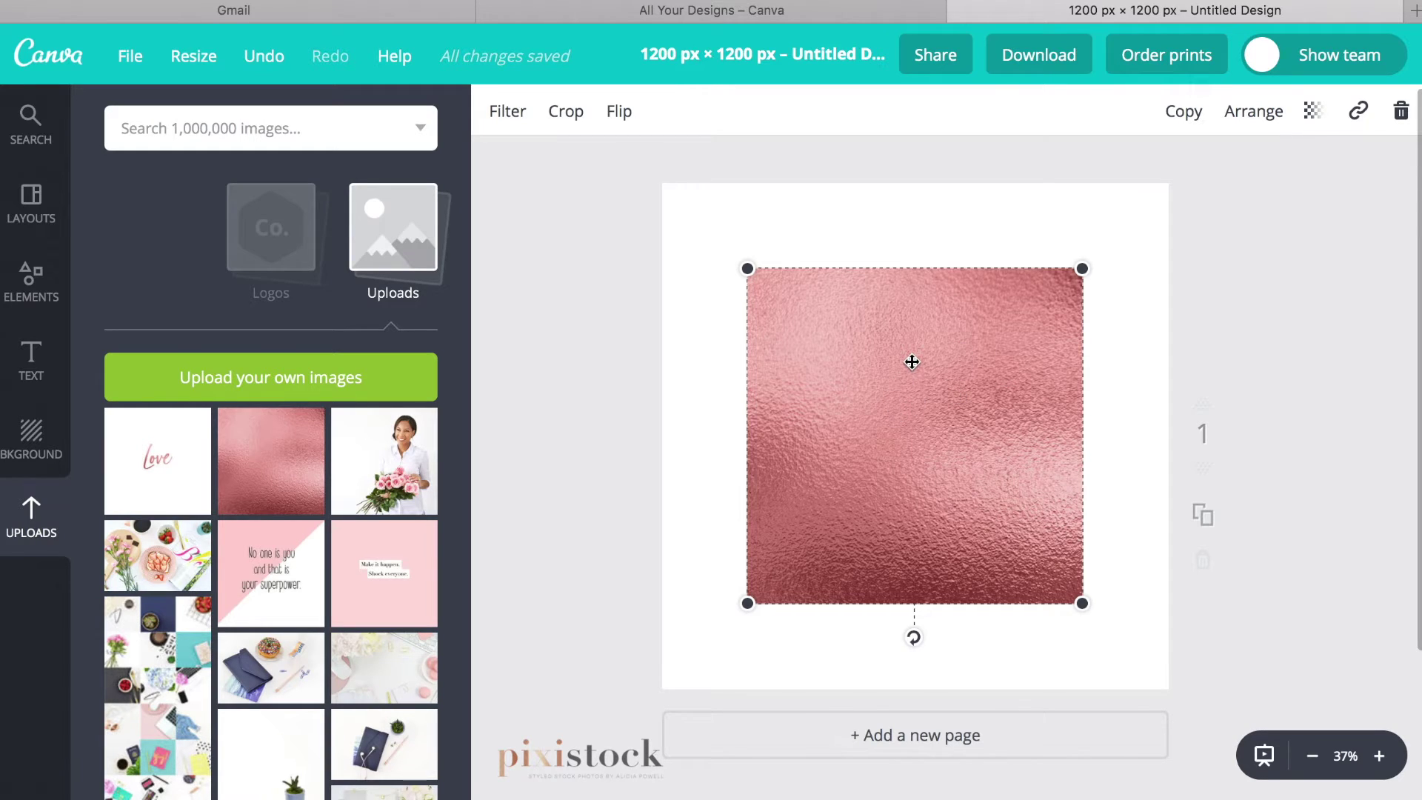
pyautogui.hotkey('ctrl', 'z')
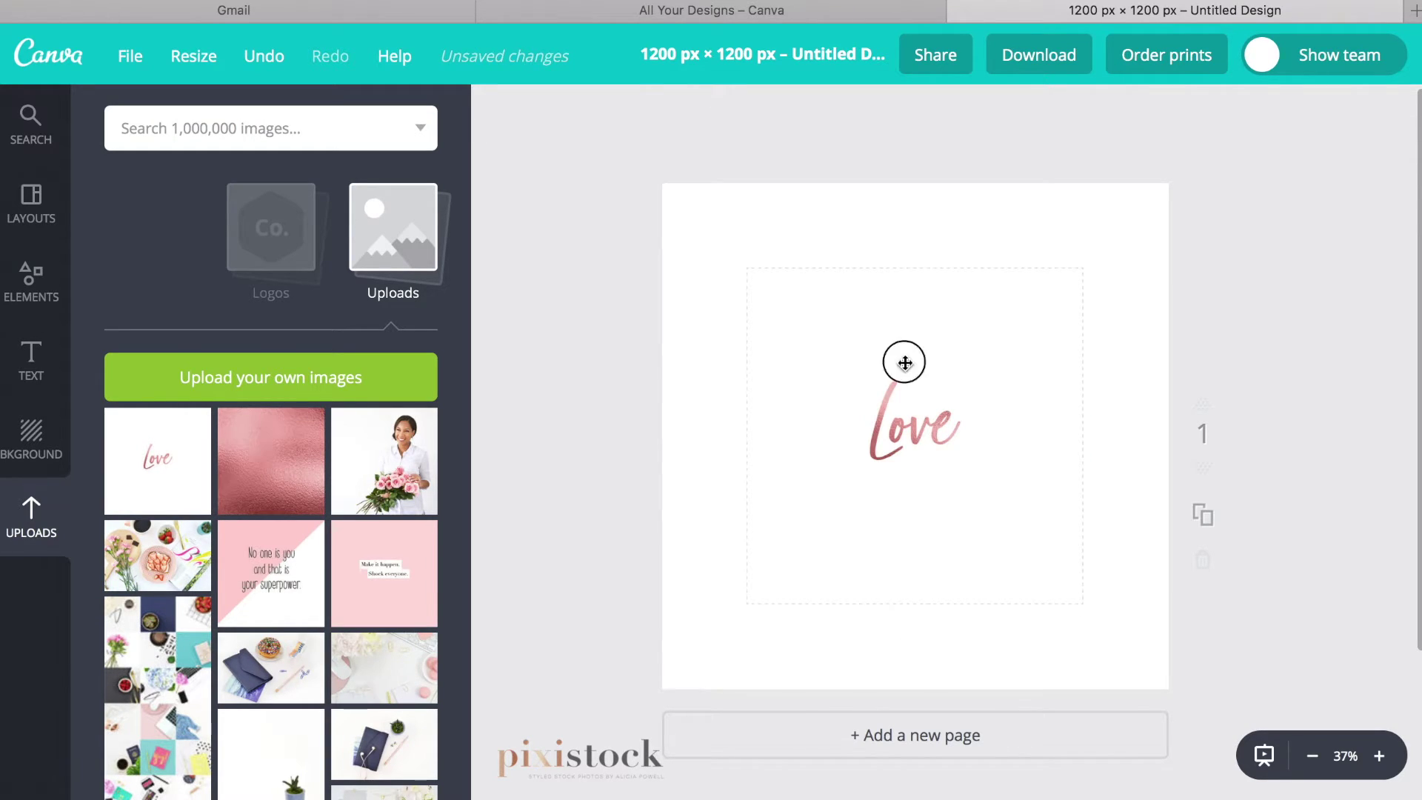
# Enlarge the Love image by its corners until it covers the whole square page.
pyautogui.moveTo(748, 269); pyautogui.dragTo(680, 183)
pyautogui.moveTo(1083, 603); pyautogui.dragTo(1171, 692)
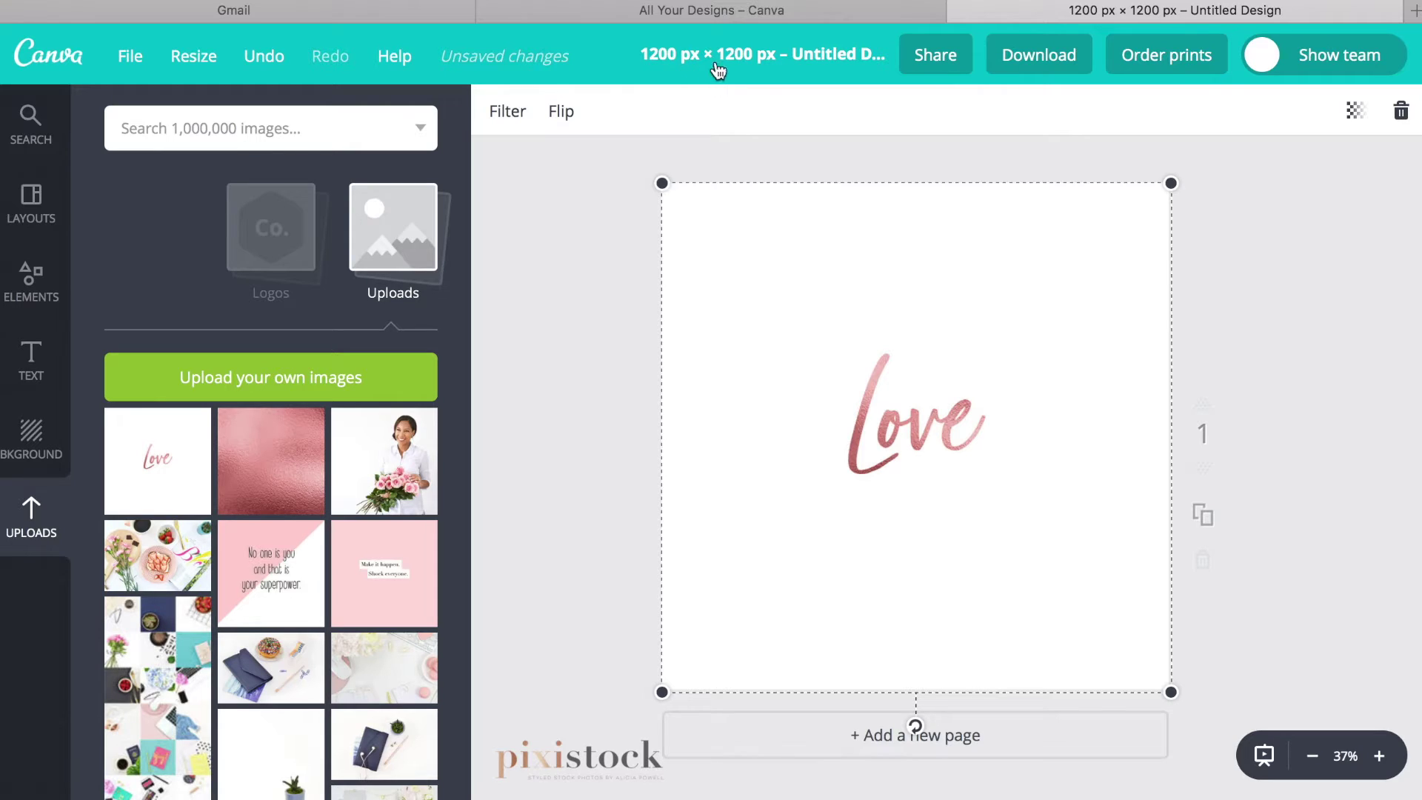
pyautogui.click(574, 309)
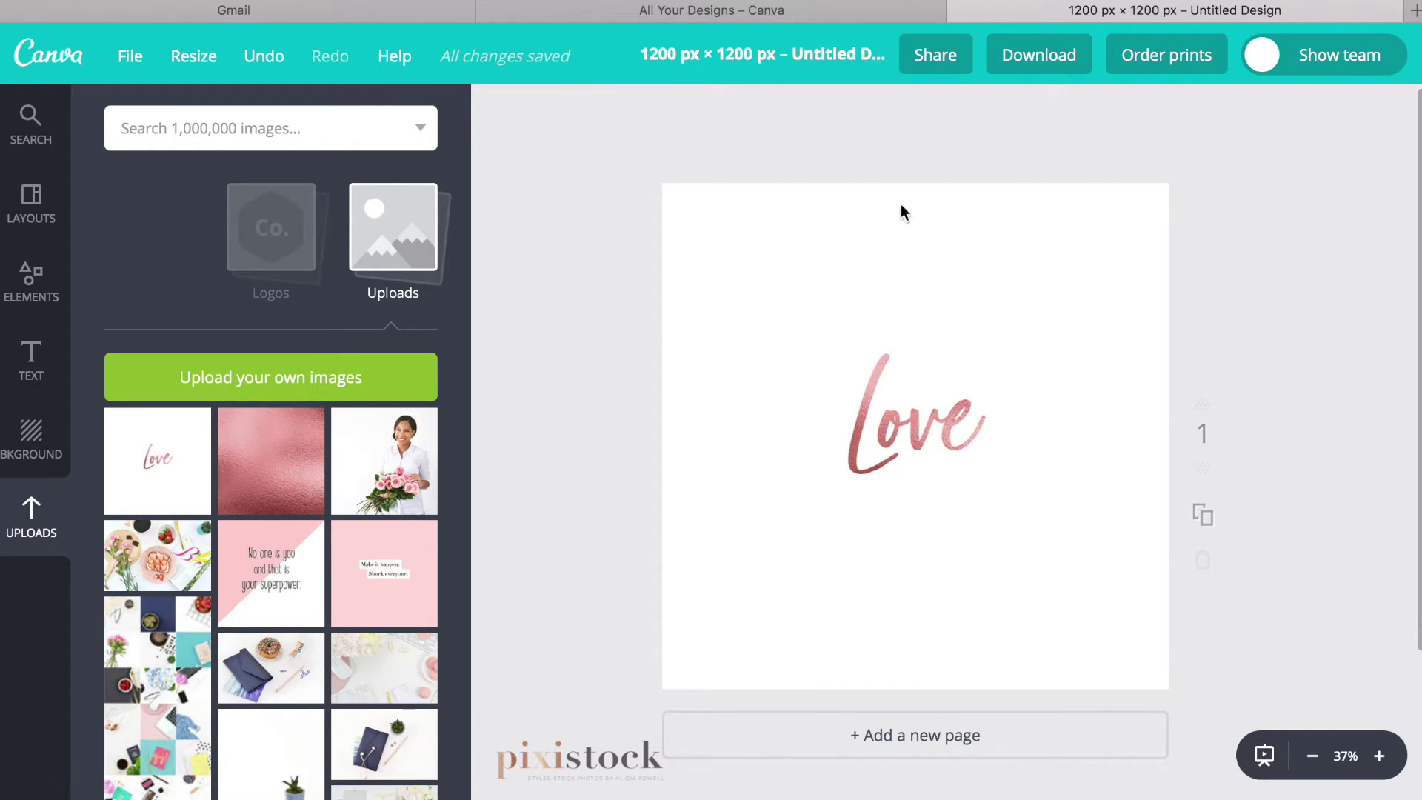
# Stretch the Love image to about 1217 px so it reaches past the page edges.
pyautogui.click(931, 228)
pyautogui.moveTo(663, 187); pyautogui.dragTo(661, 181)
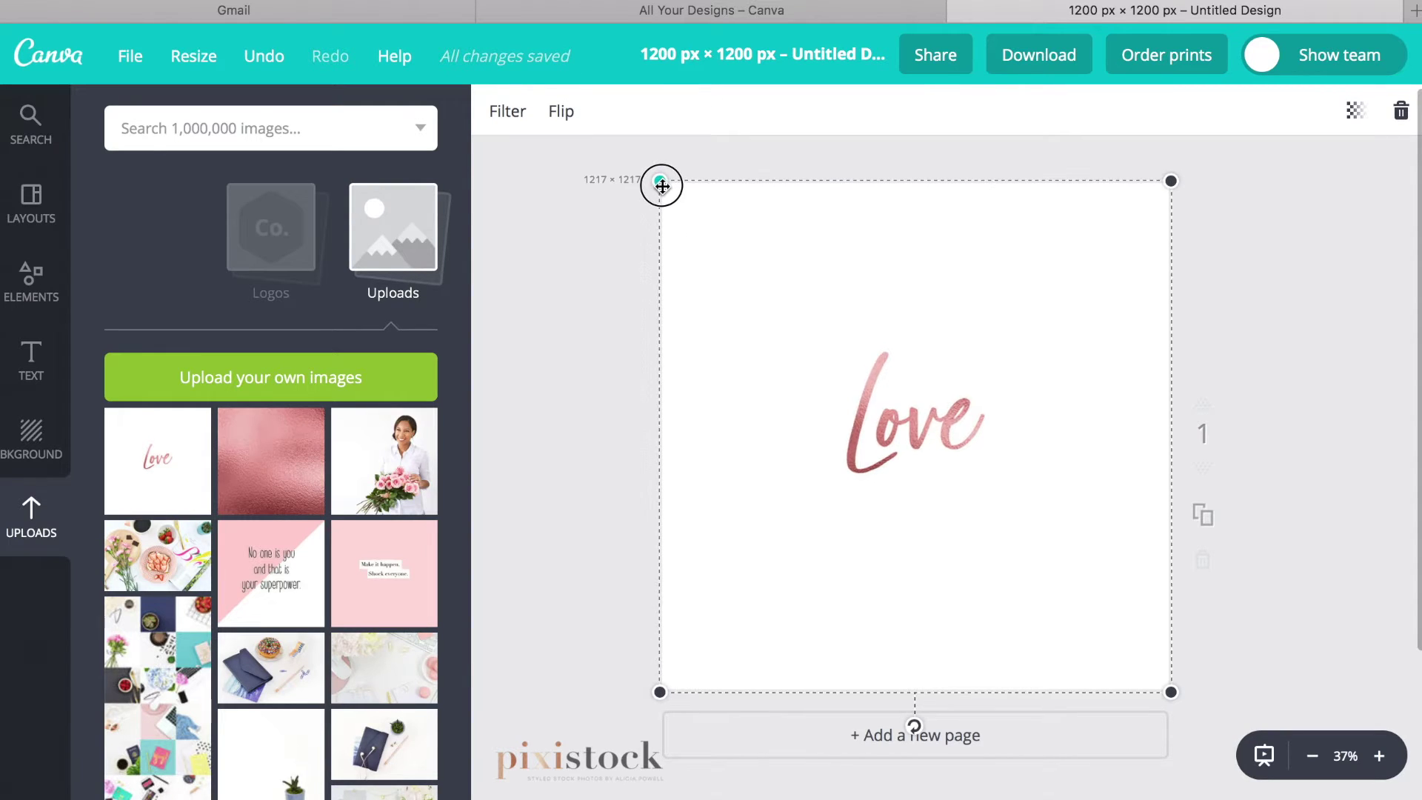
pyautogui.click(577, 371)
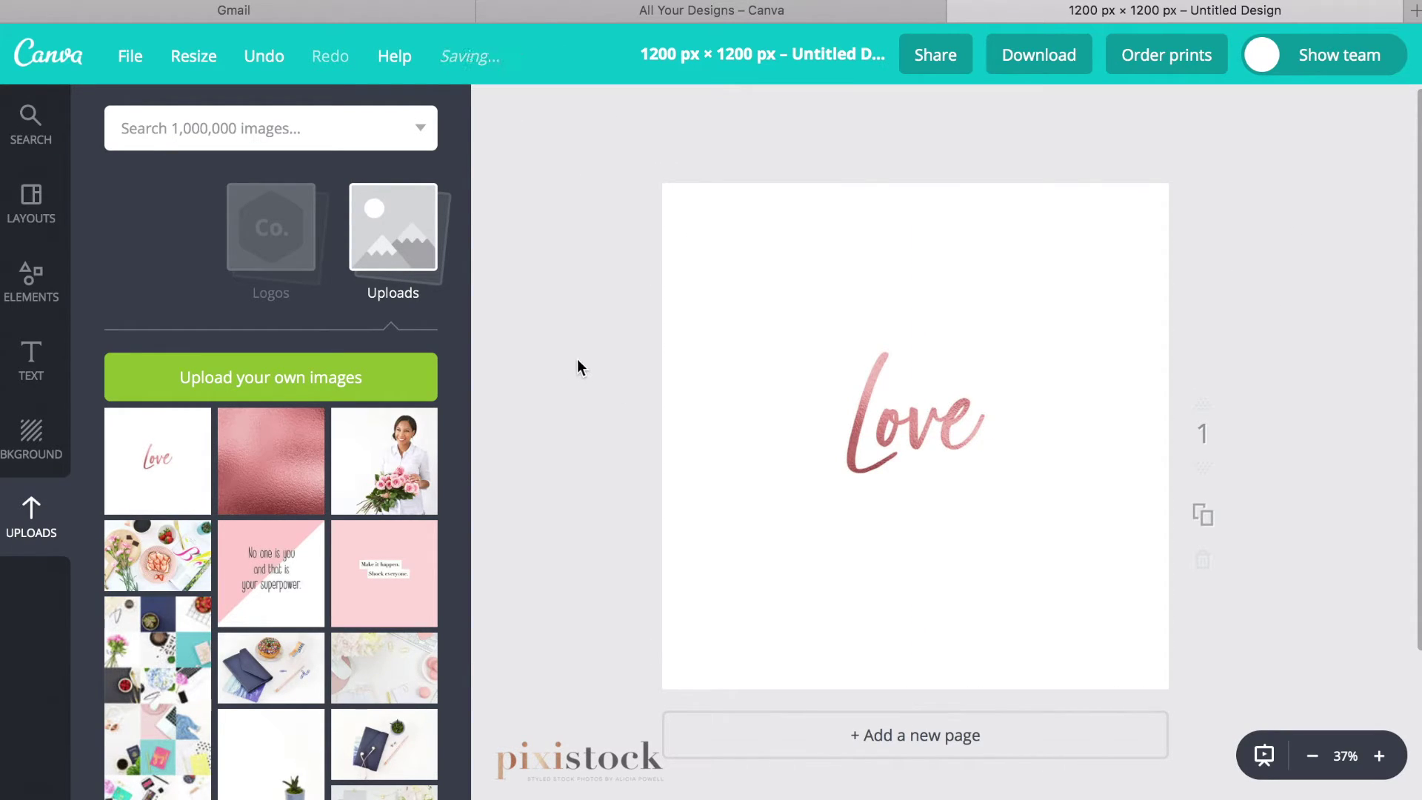
# Check the Love image's advanced filter settings, leaving them at Normal with every adjustment at 0.
pyautogui.click(905, 427)
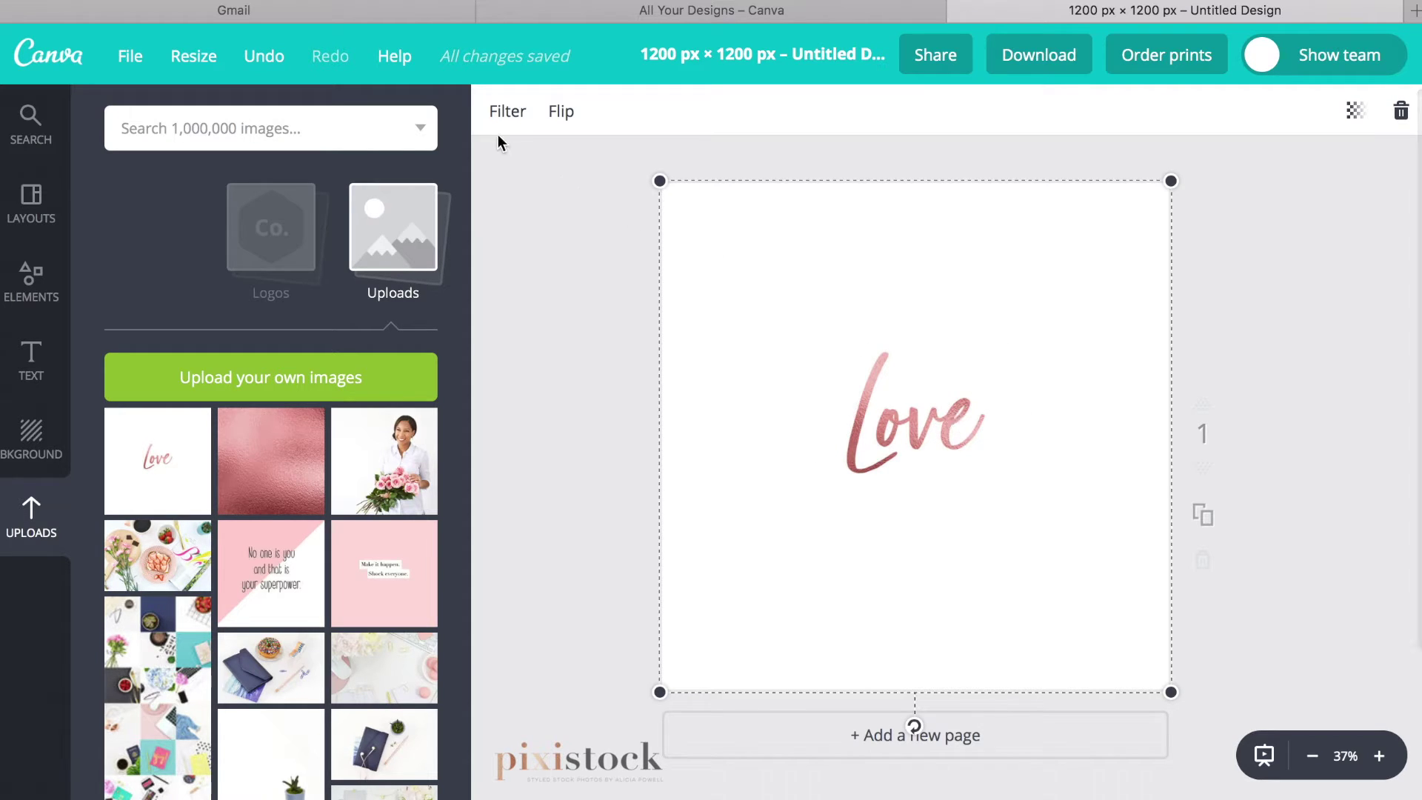
pyautogui.click(507, 112)
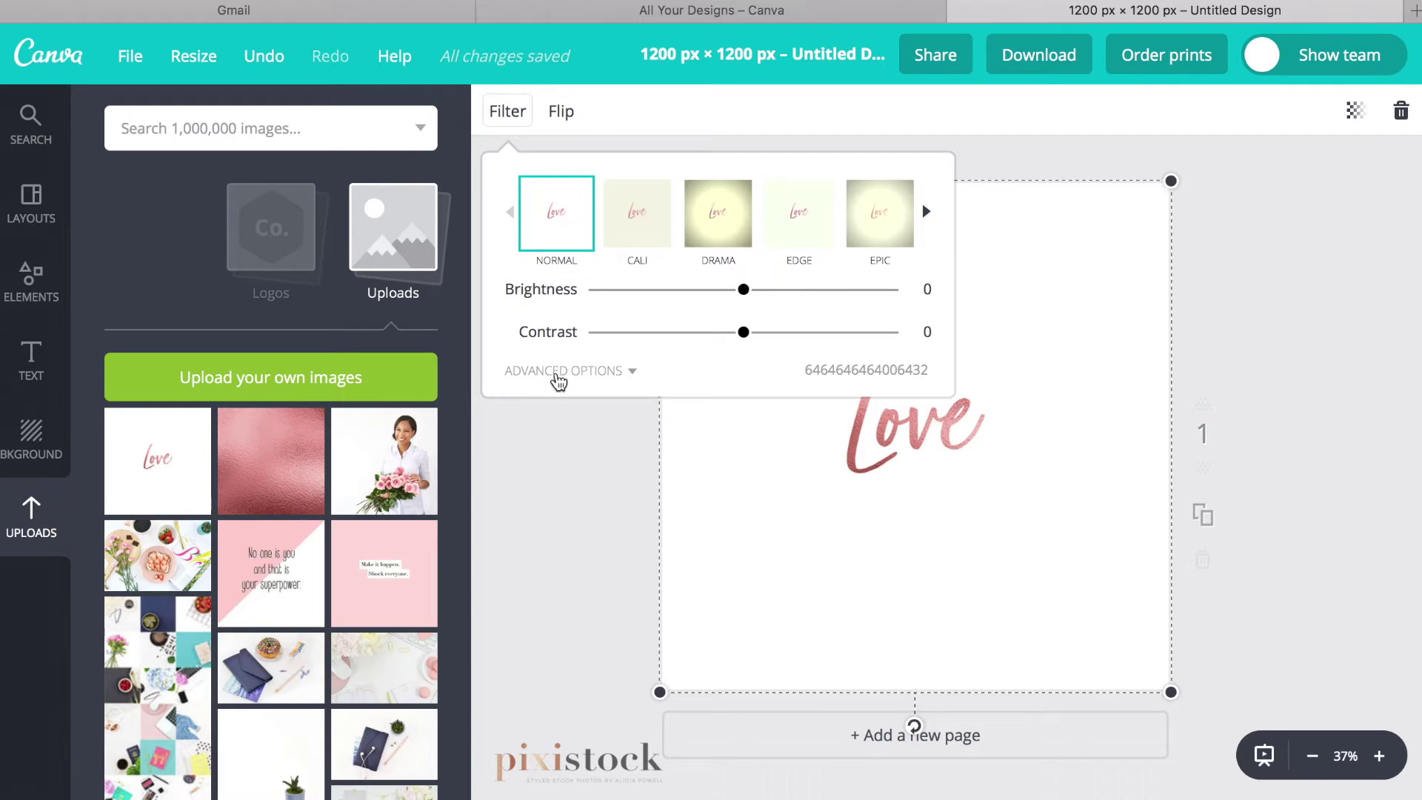
pyautogui.click(593, 373)
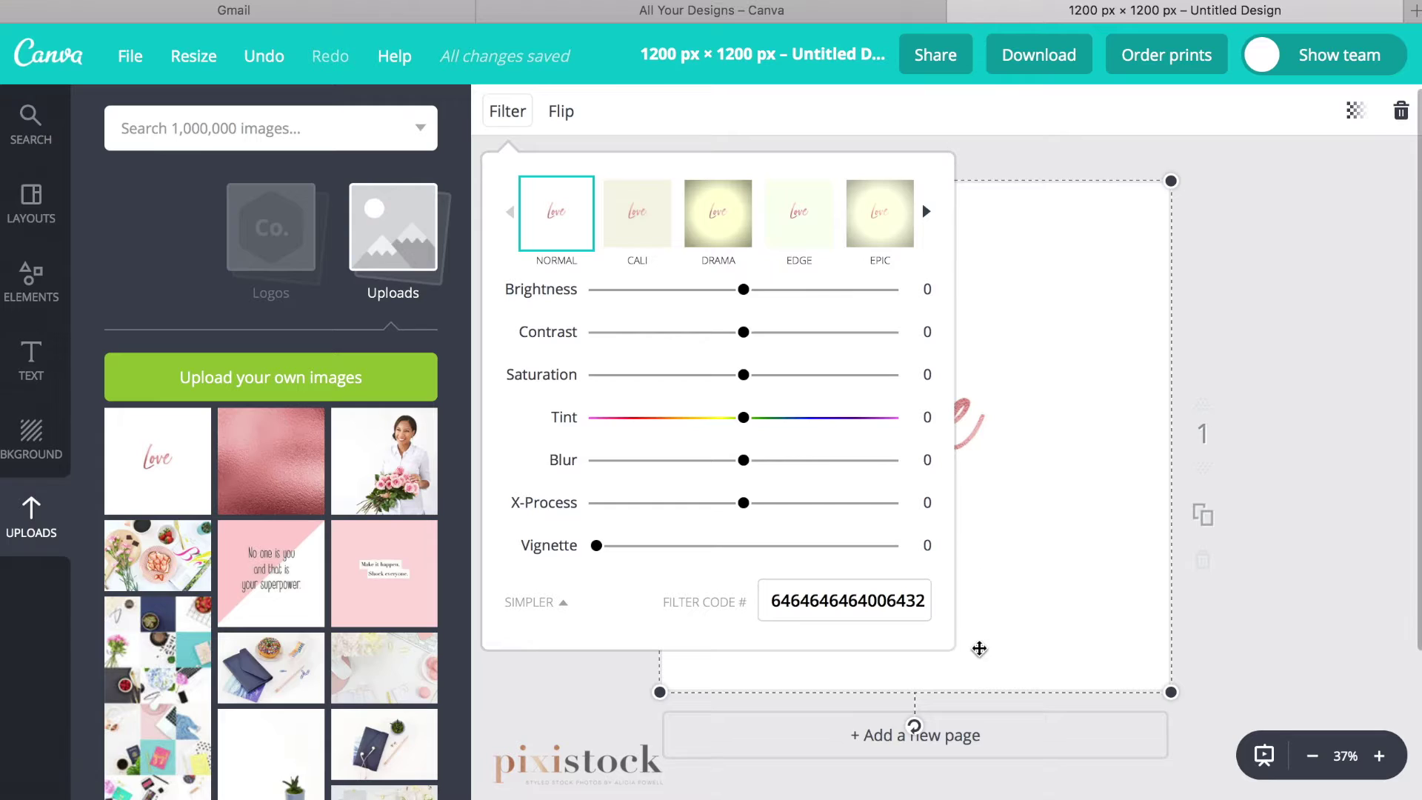
pyautogui.click(559, 673)
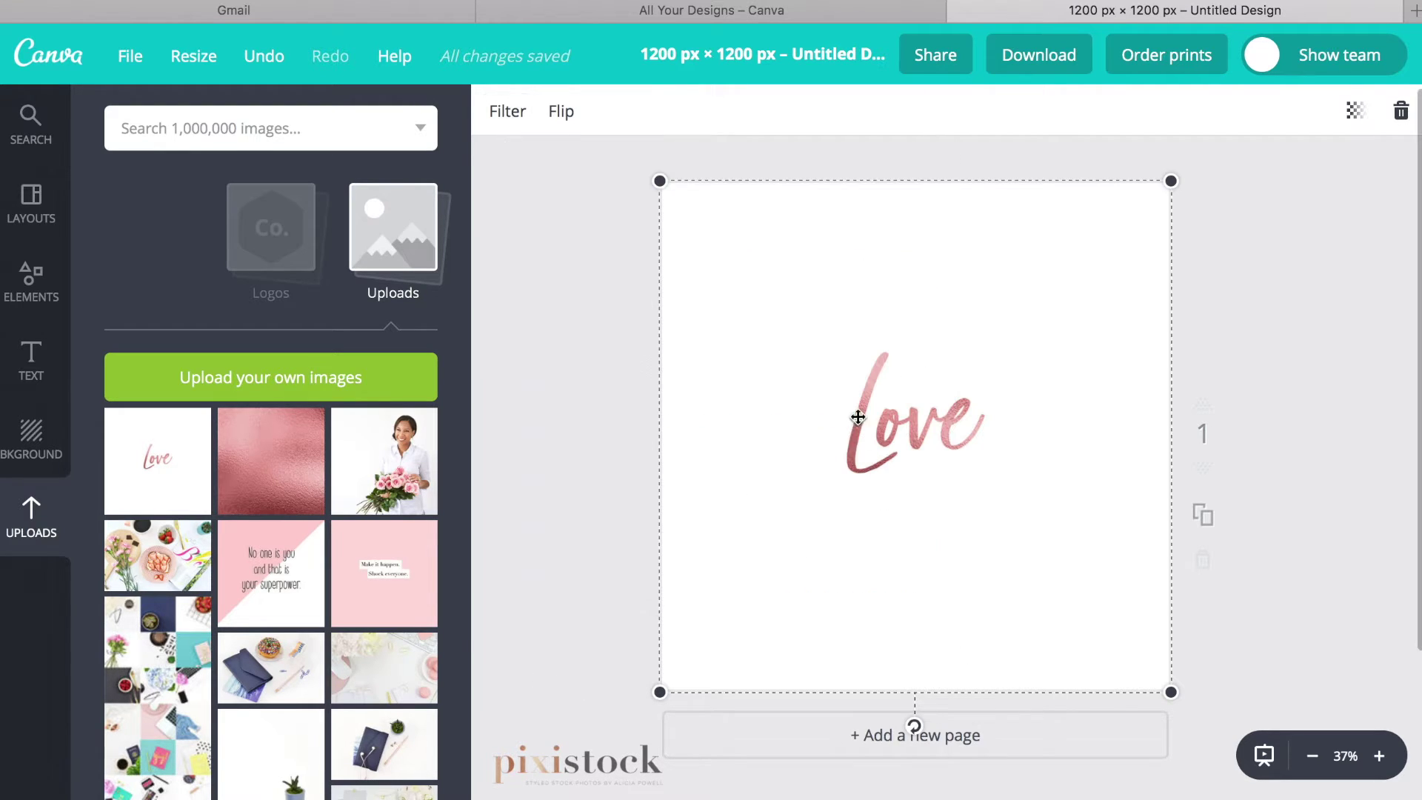
# Move the Love image down-right and set its Tint to -93 for a pink tone.
pyautogui.moveTo(844, 318); pyautogui.dragTo(968, 415)
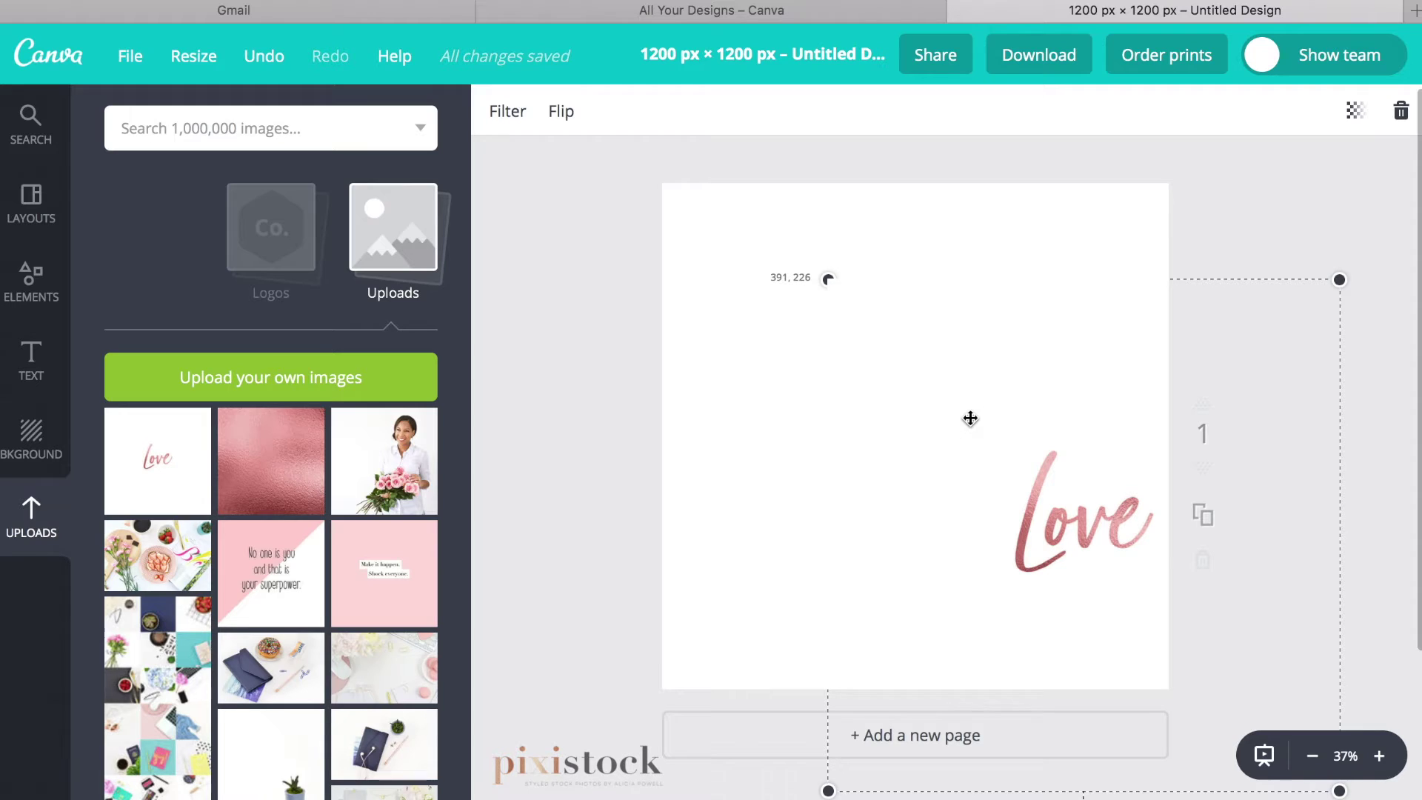
pyautogui.click(518, 123)
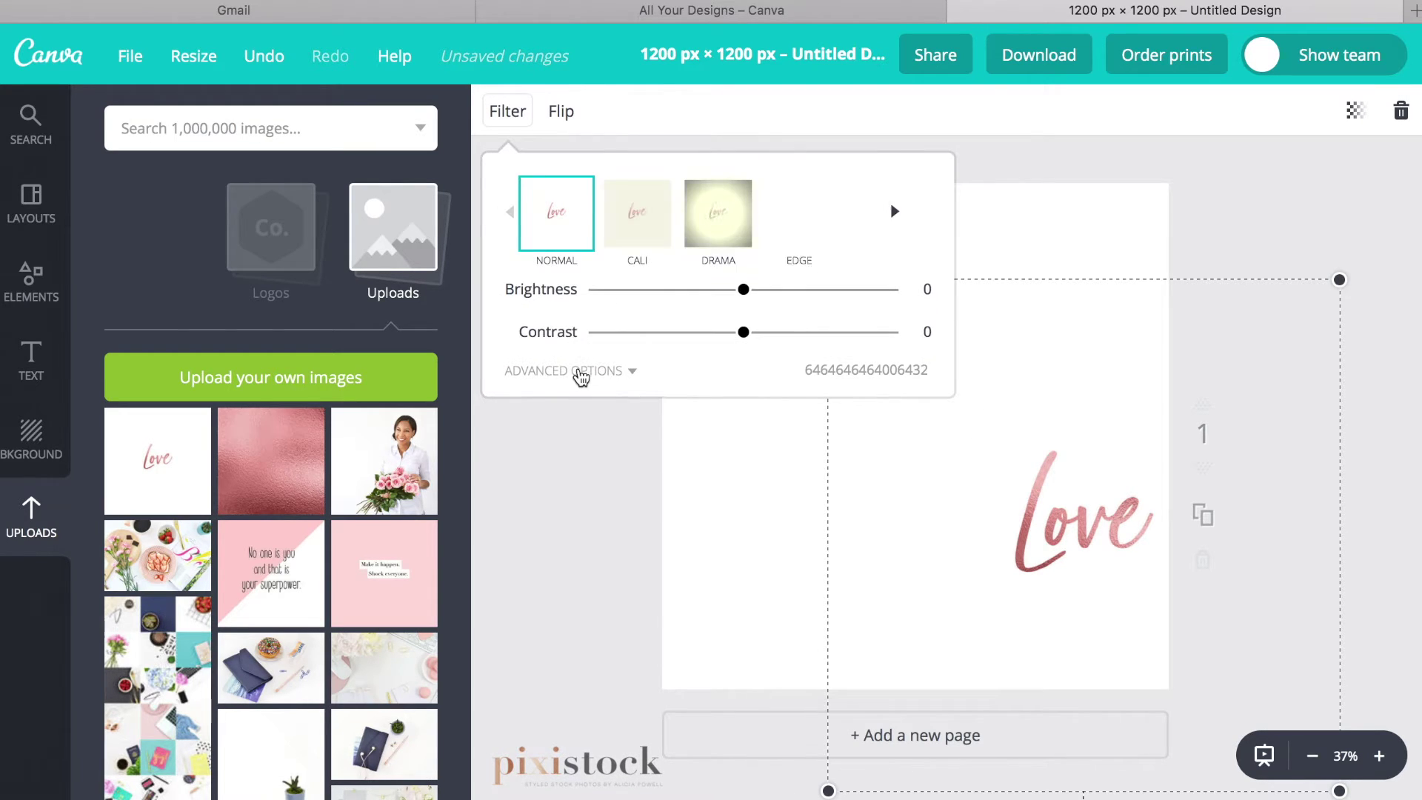
pyautogui.click(578, 373)
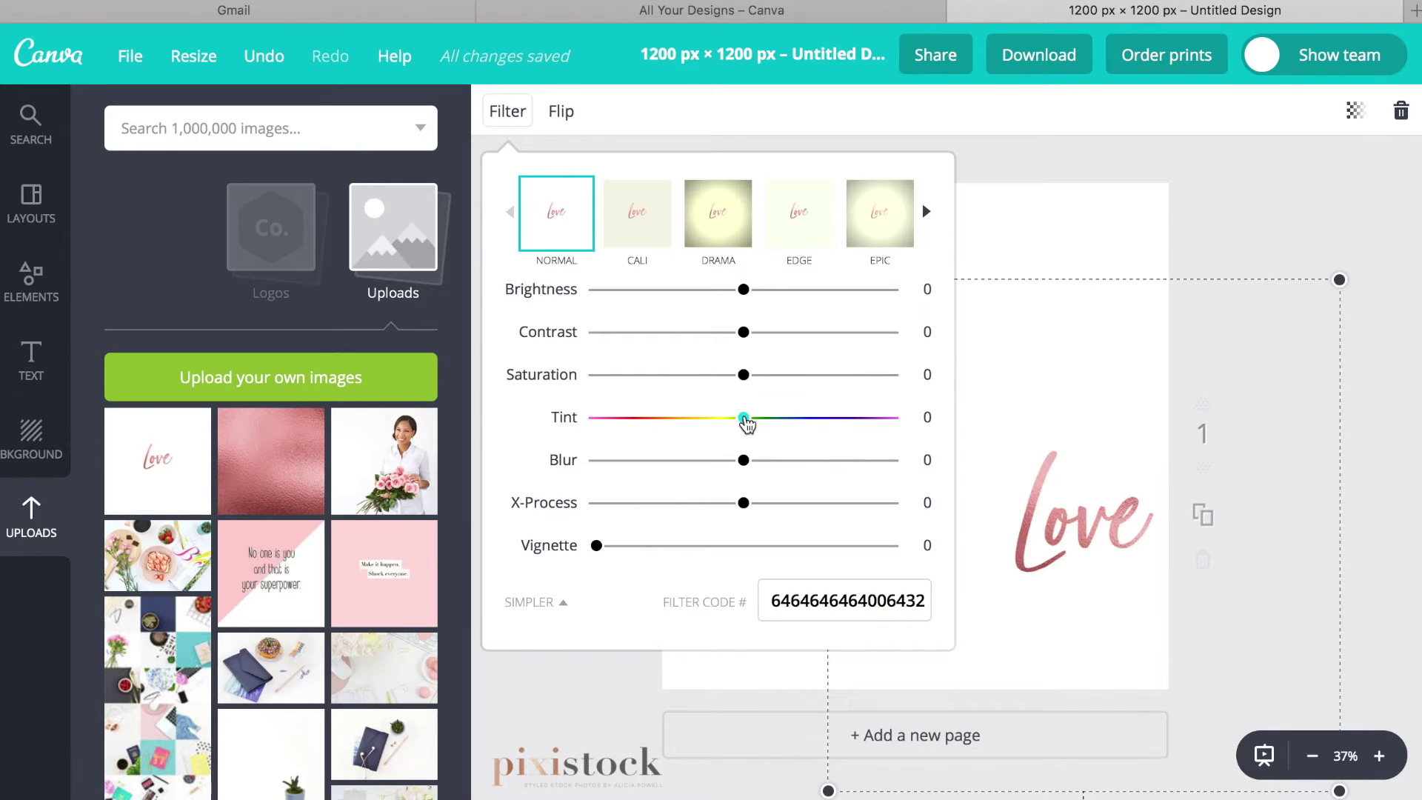
pyautogui.moveTo(746, 422); pyautogui.dragTo(607, 443)
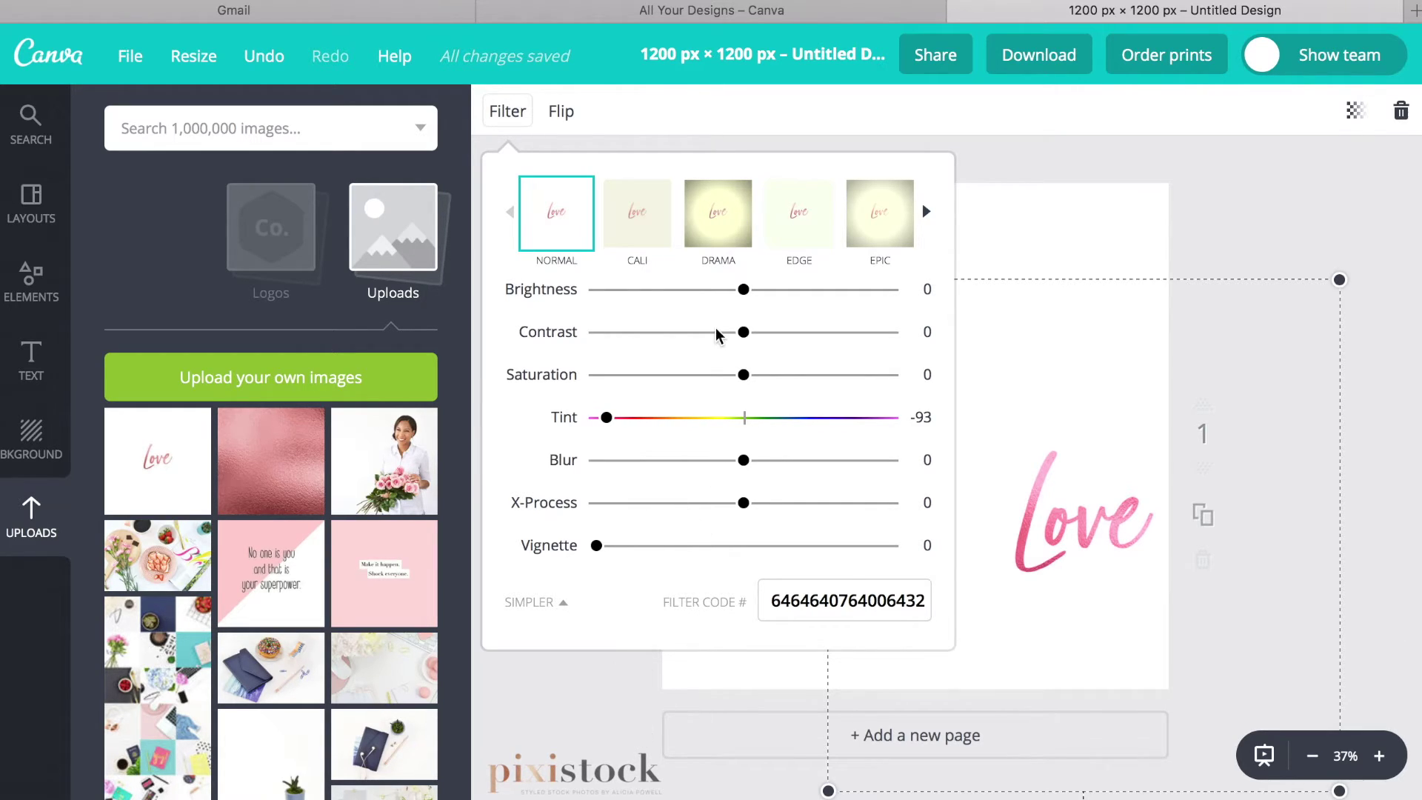
# Try darkening the brightness, then leave Brightness at 0 and close the filters.
pyautogui.moveTo(745, 299)
pyautogui.mouseDown()
pyautogui.moveTo(778, 300)
pyautogui.moveTo(692, 299)
pyautogui.moveTo(737, 302)
pyautogui.mouseUp()
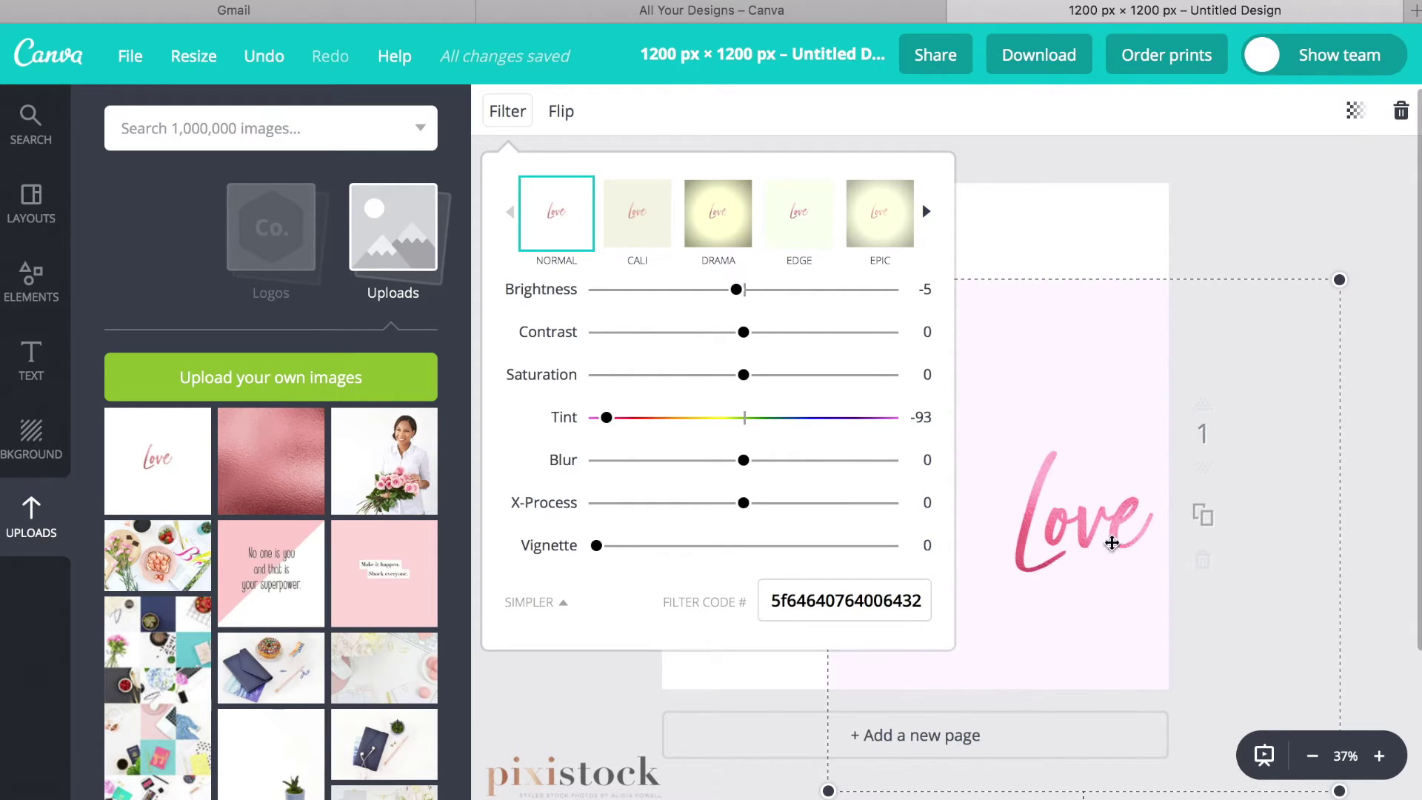
pyautogui.moveTo(737, 290)
pyautogui.mouseDown()
pyautogui.moveTo(726, 297)
pyautogui.moveTo(750, 298)
pyautogui.mouseUp()
pyautogui.click(1271, 219)
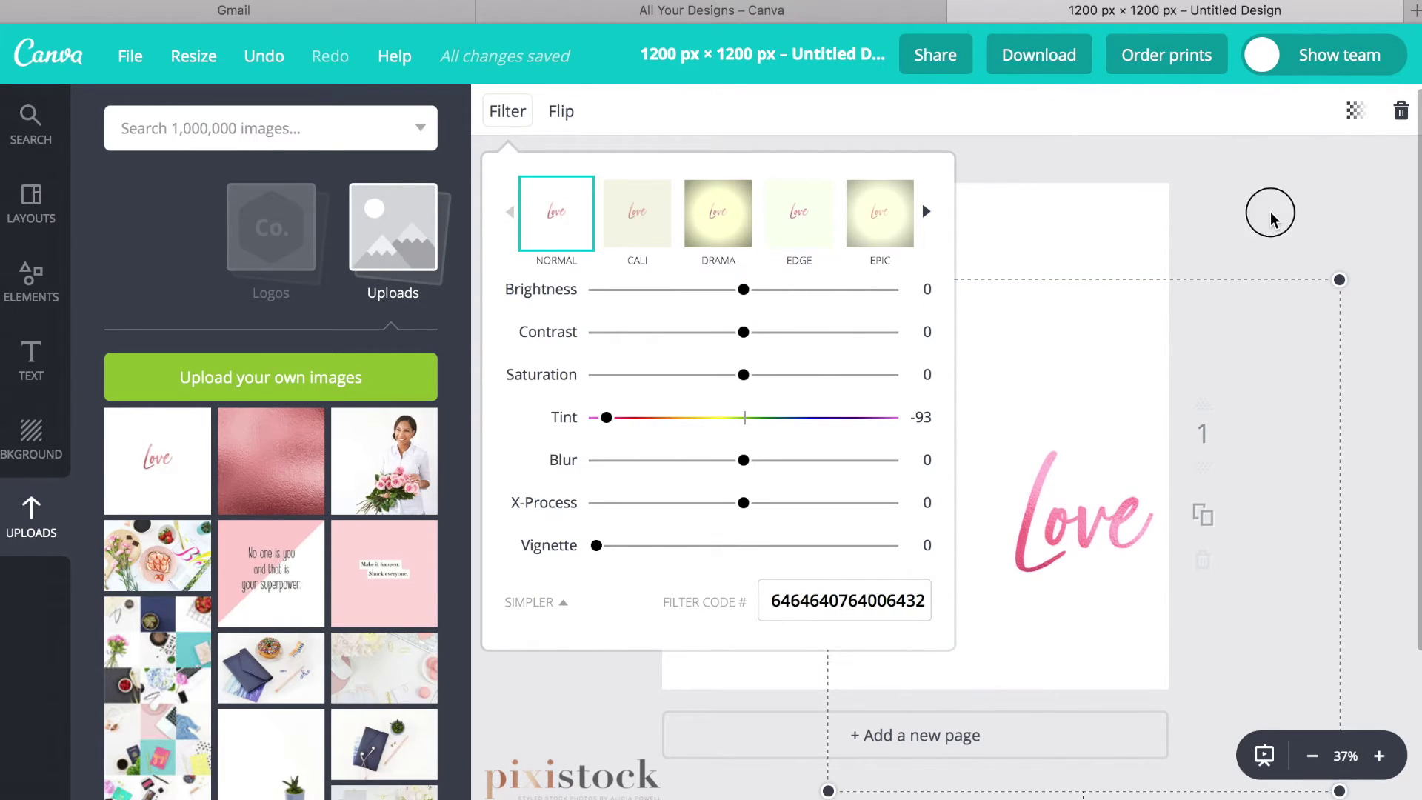
# Move the pink Love image back until it snaps to the centre of the page.
pyautogui.moveTo(1101, 381); pyautogui.dragTo(949, 306)
pyautogui.click(1269, 238)
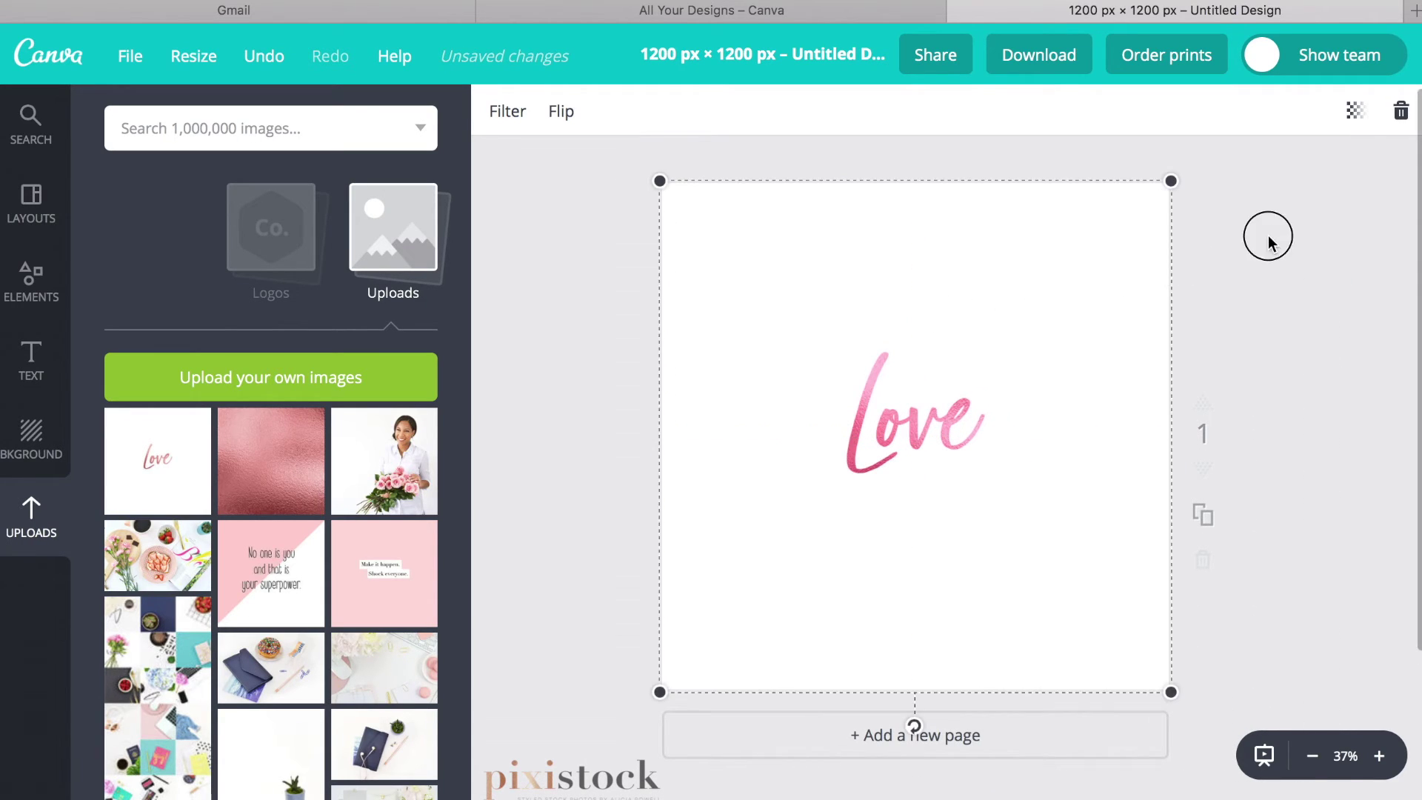
pyautogui.moveTo(1074, 249); pyautogui.dragTo(978, 245)
pyautogui.click(1023, 274)
pyautogui.moveTo(1062, 389); pyautogui.dragTo(1038, 483)
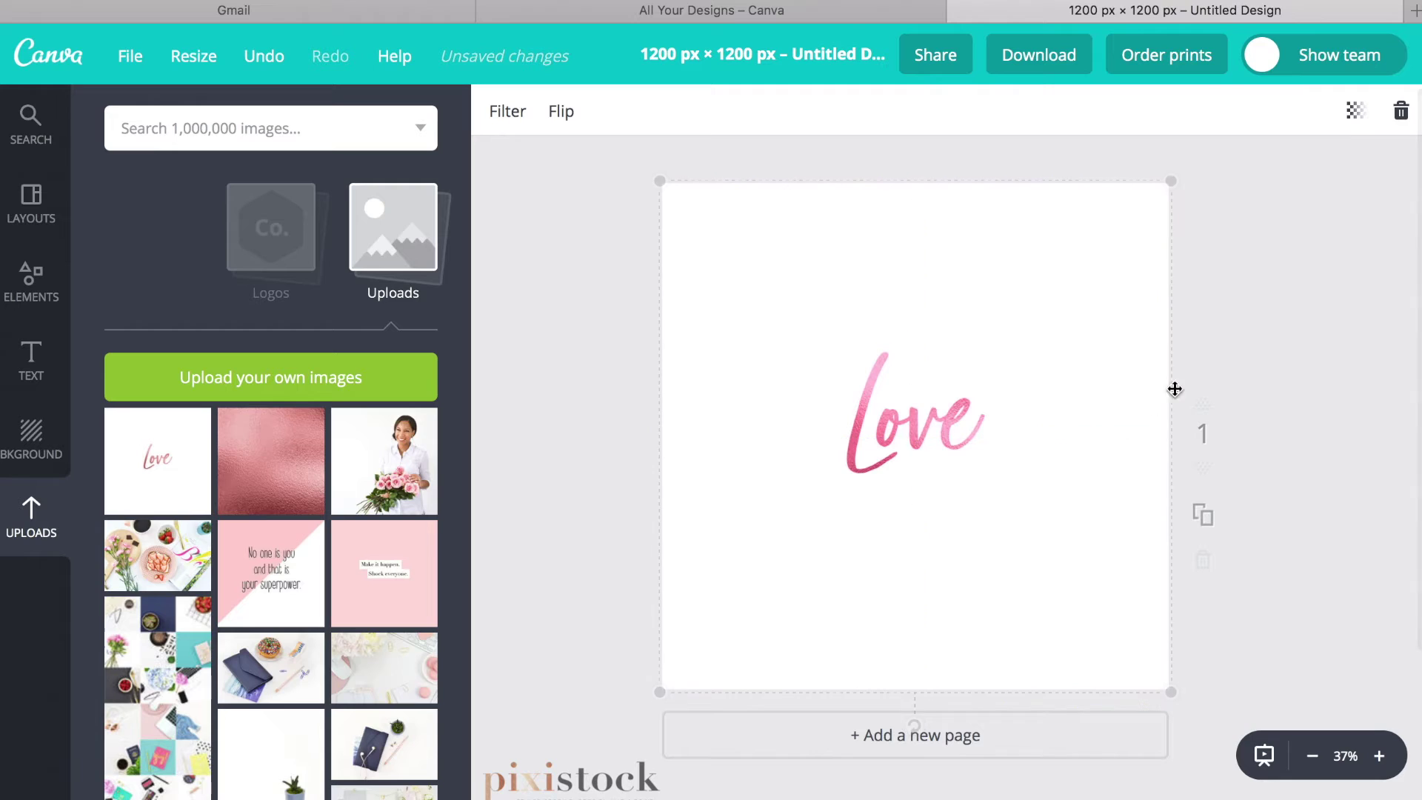
# Add a body text box beneath the centred Love image.
pyautogui.click(1285, 238)
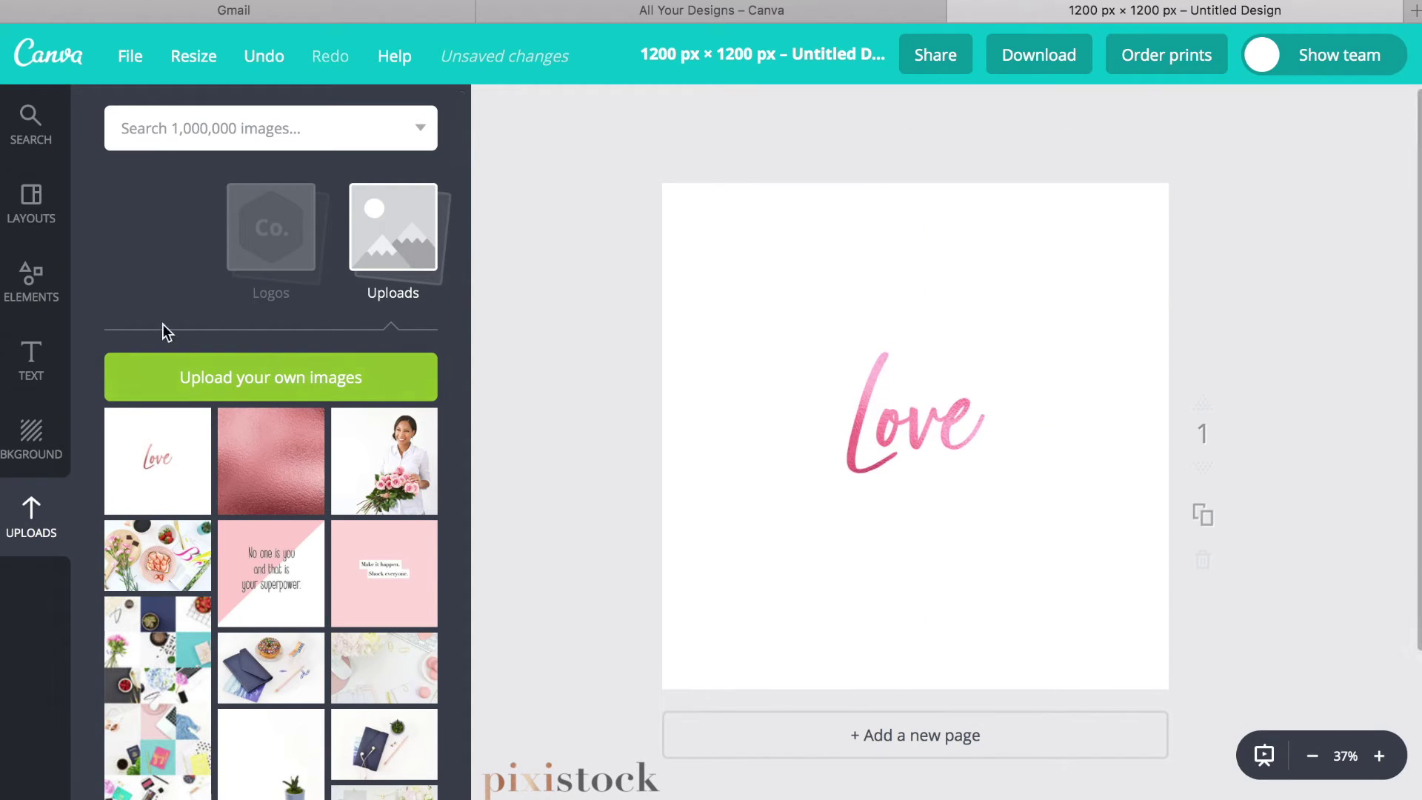
pyautogui.click(37, 375)
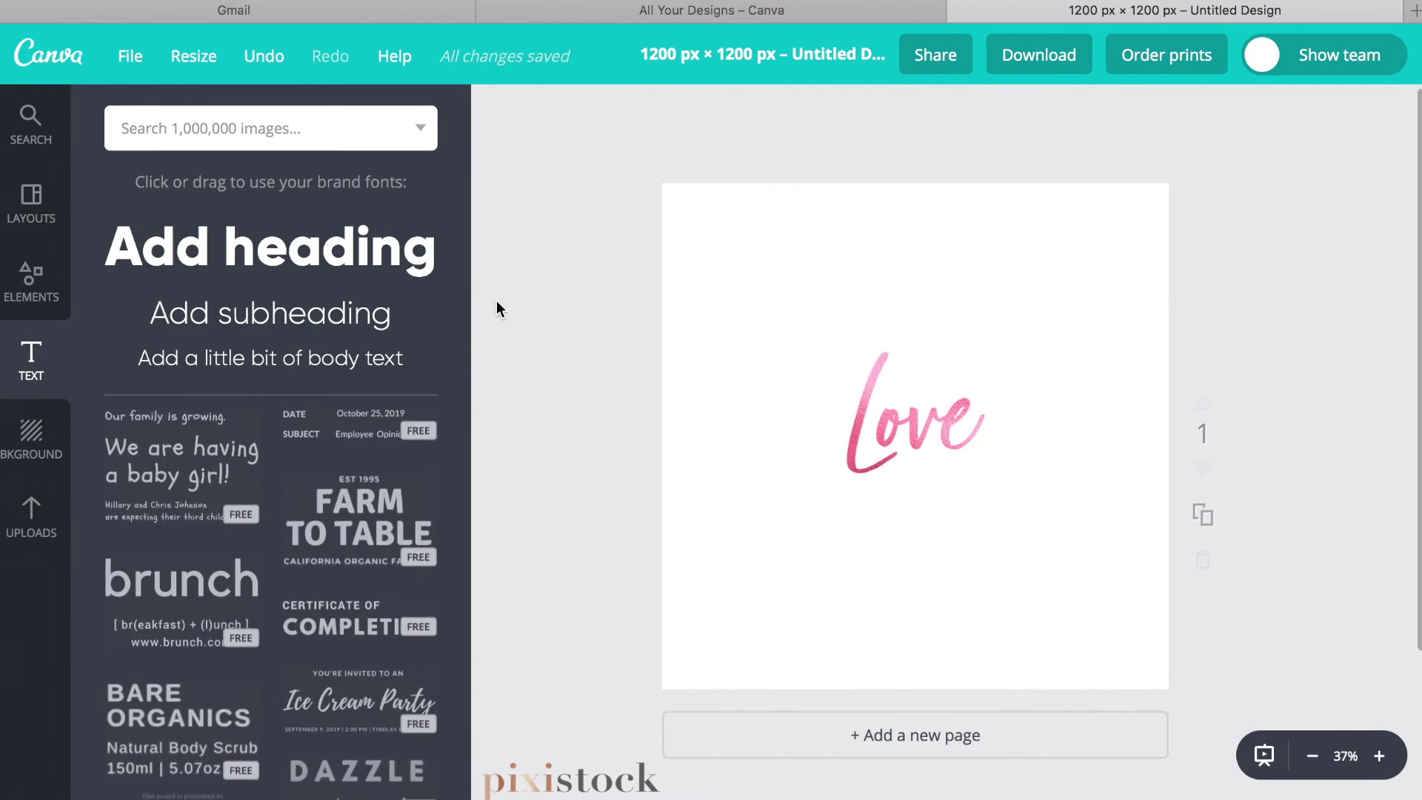
pyautogui.moveTo(300, 372); pyautogui.dragTo(975, 469)
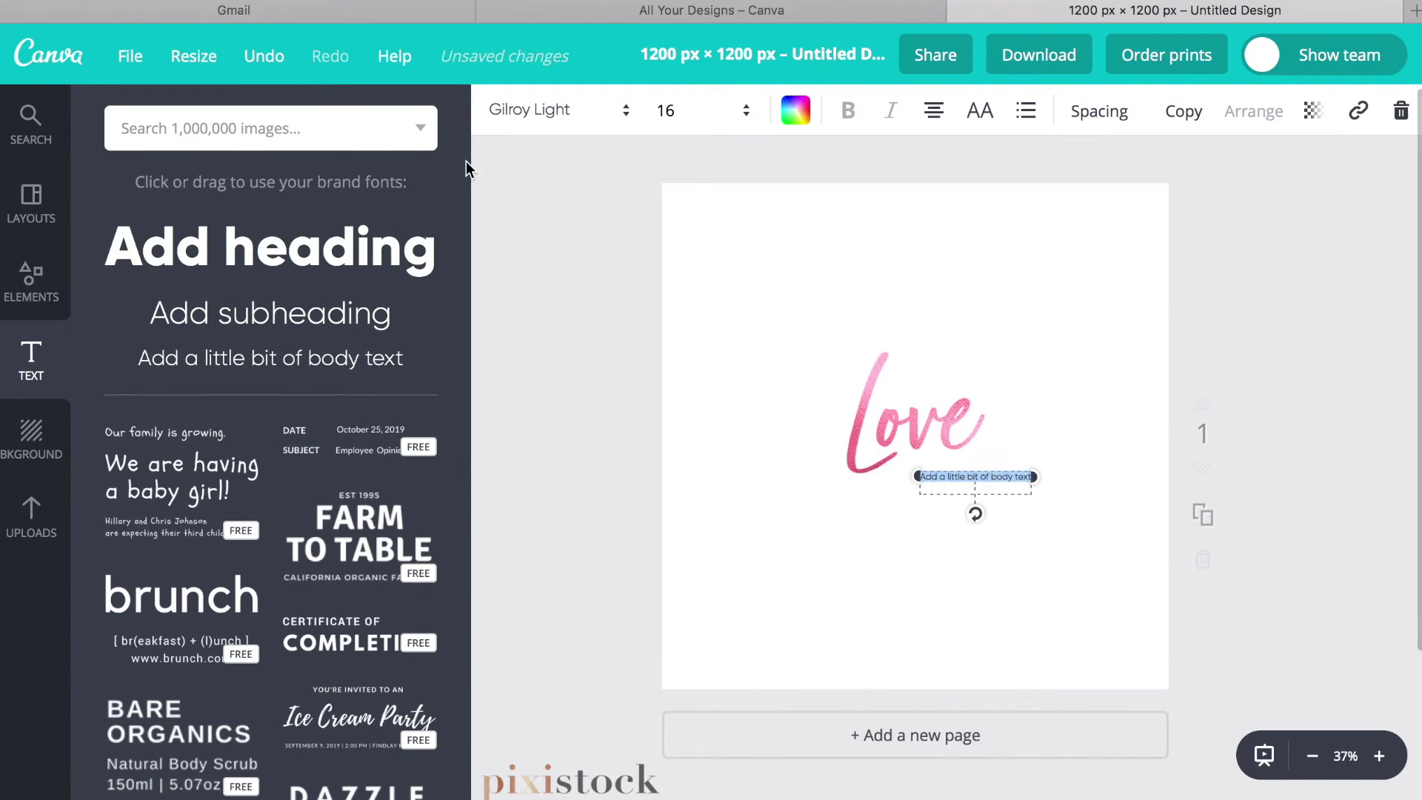
# Set the body text to Gilroy Light, enlarging it to size 24 and then 28.
pyautogui.click(608, 112)
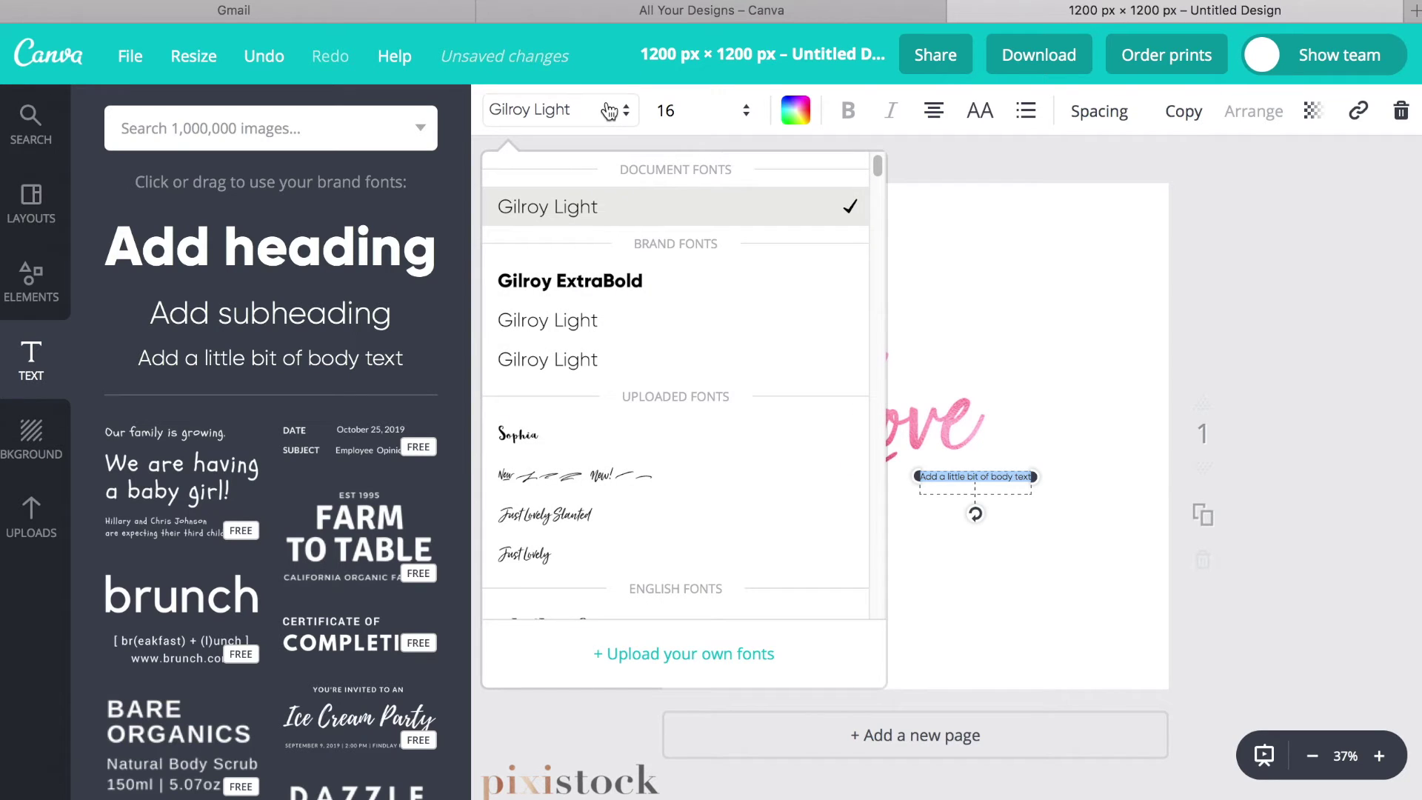
pyautogui.click(629, 320)
pyautogui.click(739, 118)
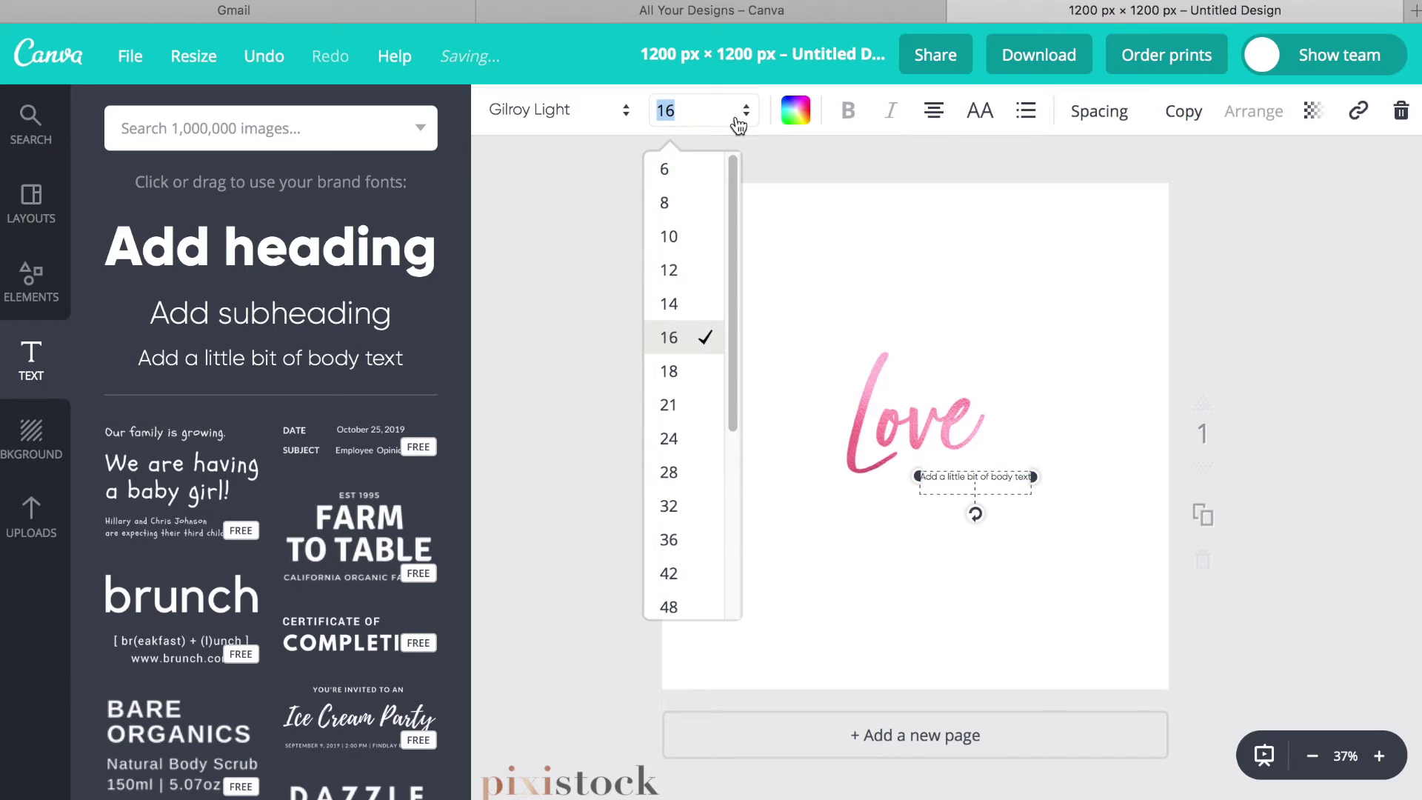
pyautogui.click(693, 442)
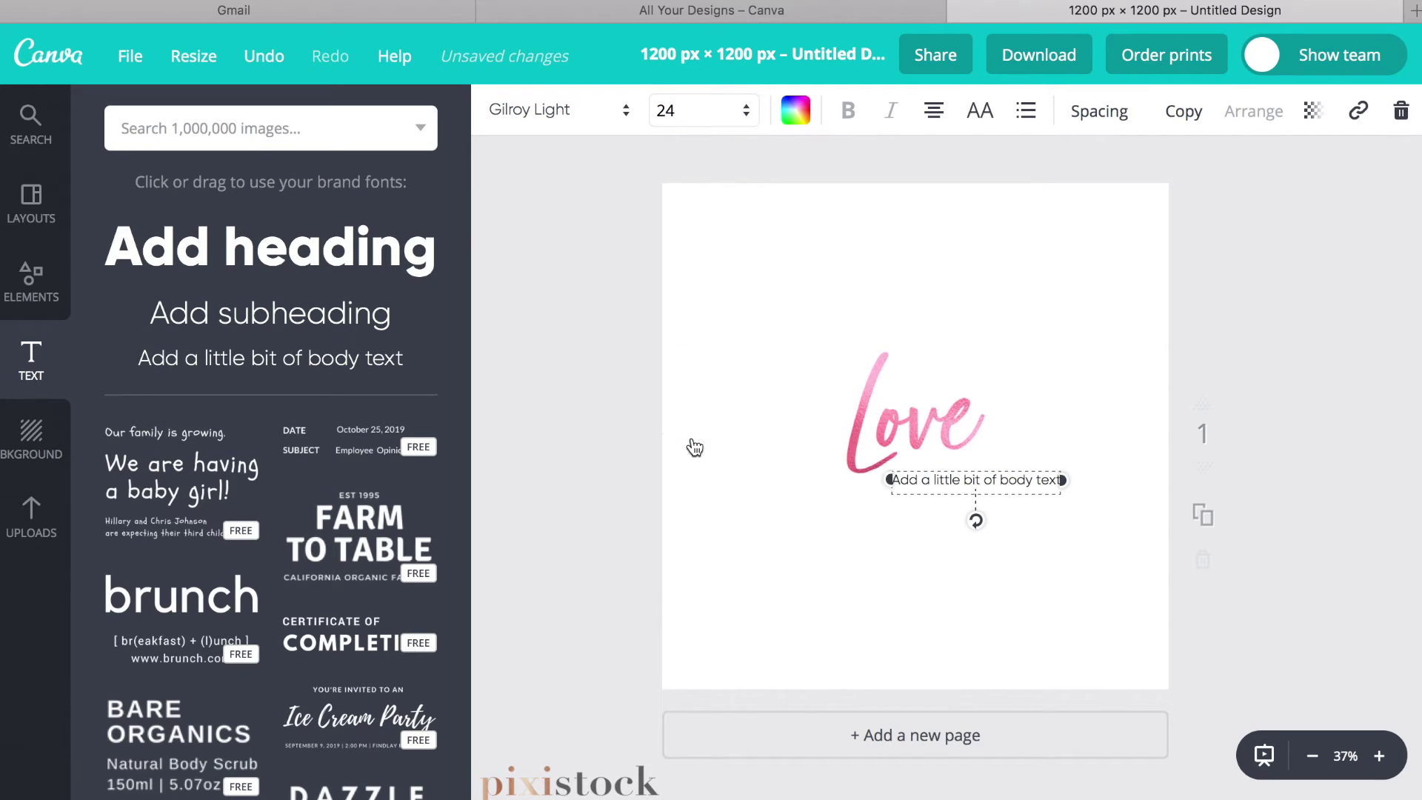
pyautogui.click(689, 117)
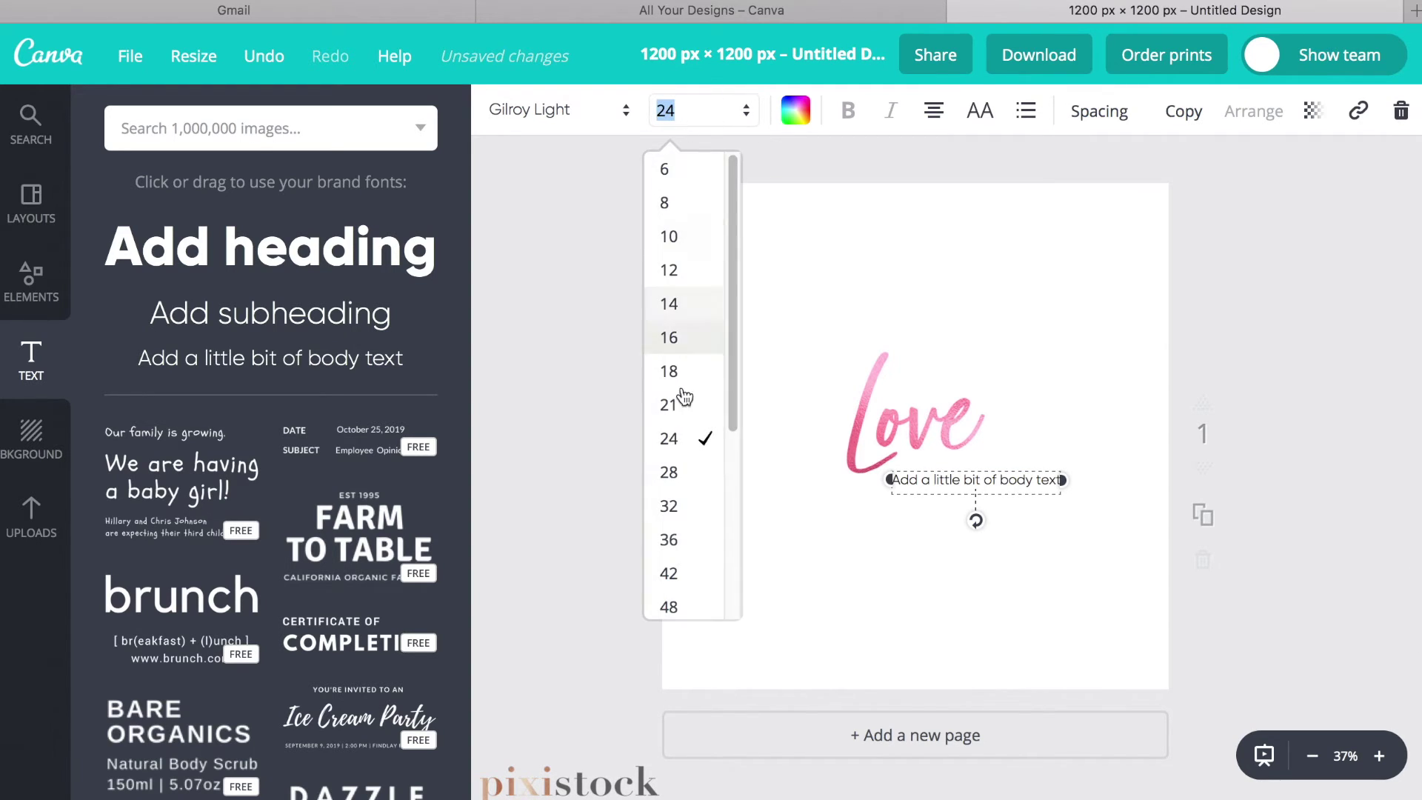
pyautogui.click(685, 472)
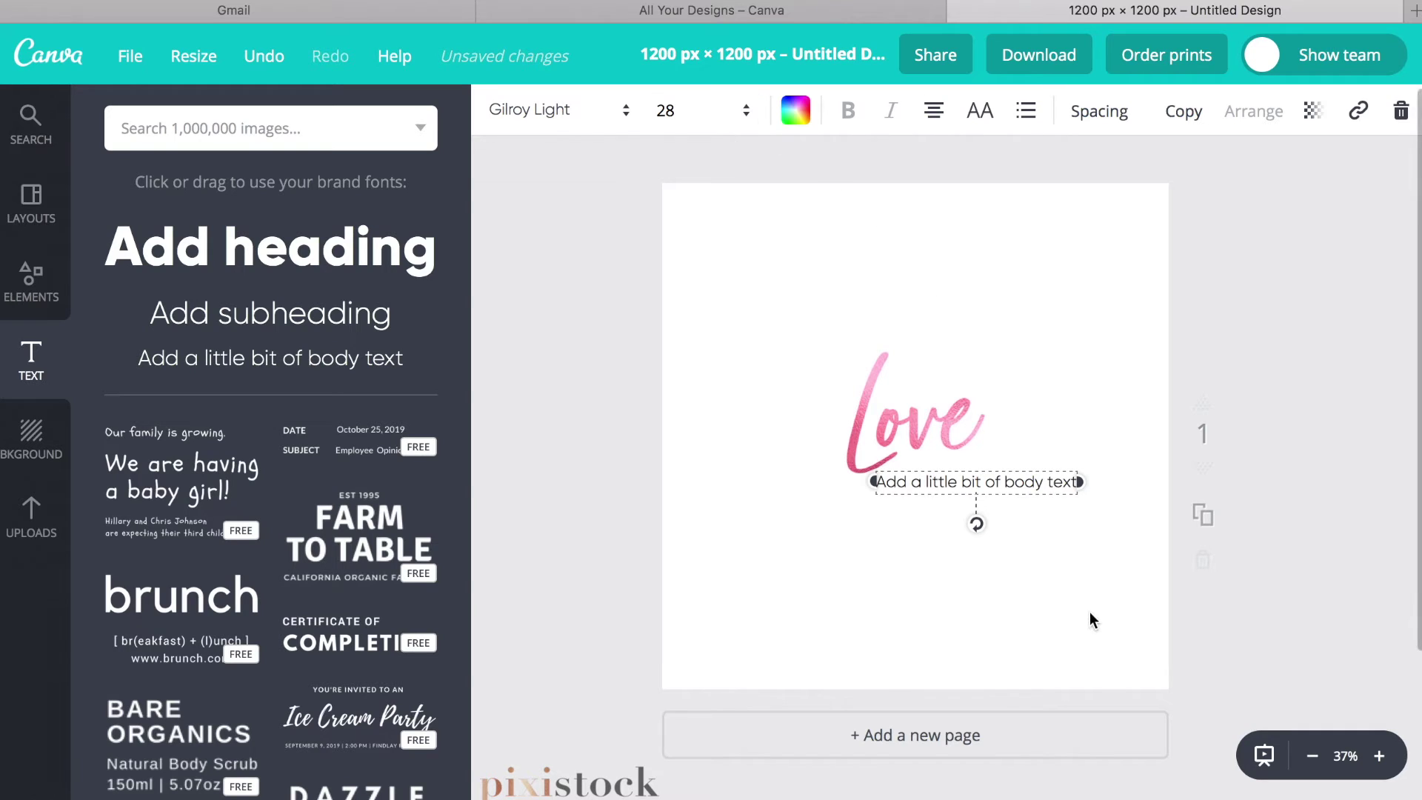
# Replace the placeholder with 'ALWAYS.', left-align it, nudge it, and set size 36.
pyautogui.doubleClick(986, 481)
pyautogui.click(1074, 482)
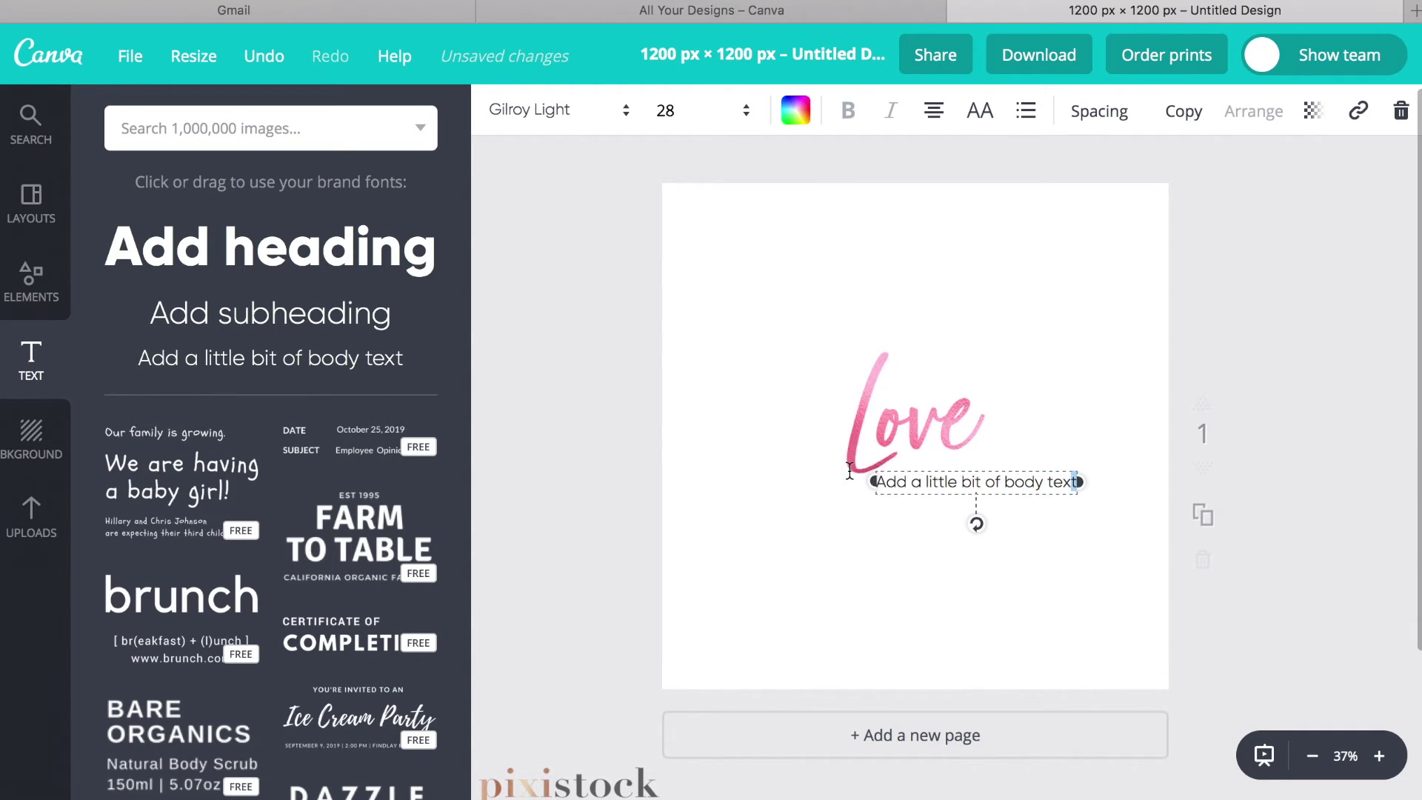
pyautogui.tripleClick(929, 482)
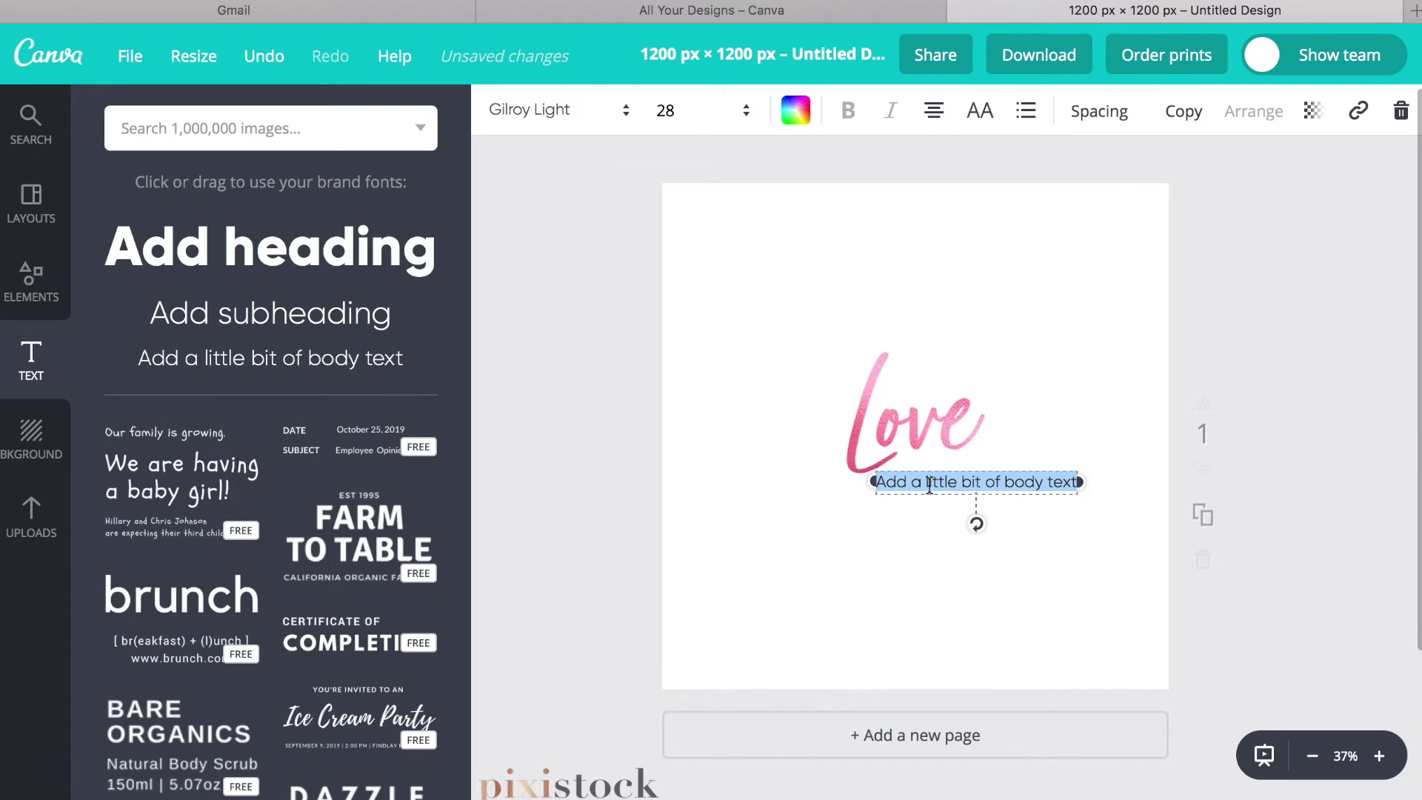
pyautogui.press('BackSpace')
pyautogui.write('ALW')
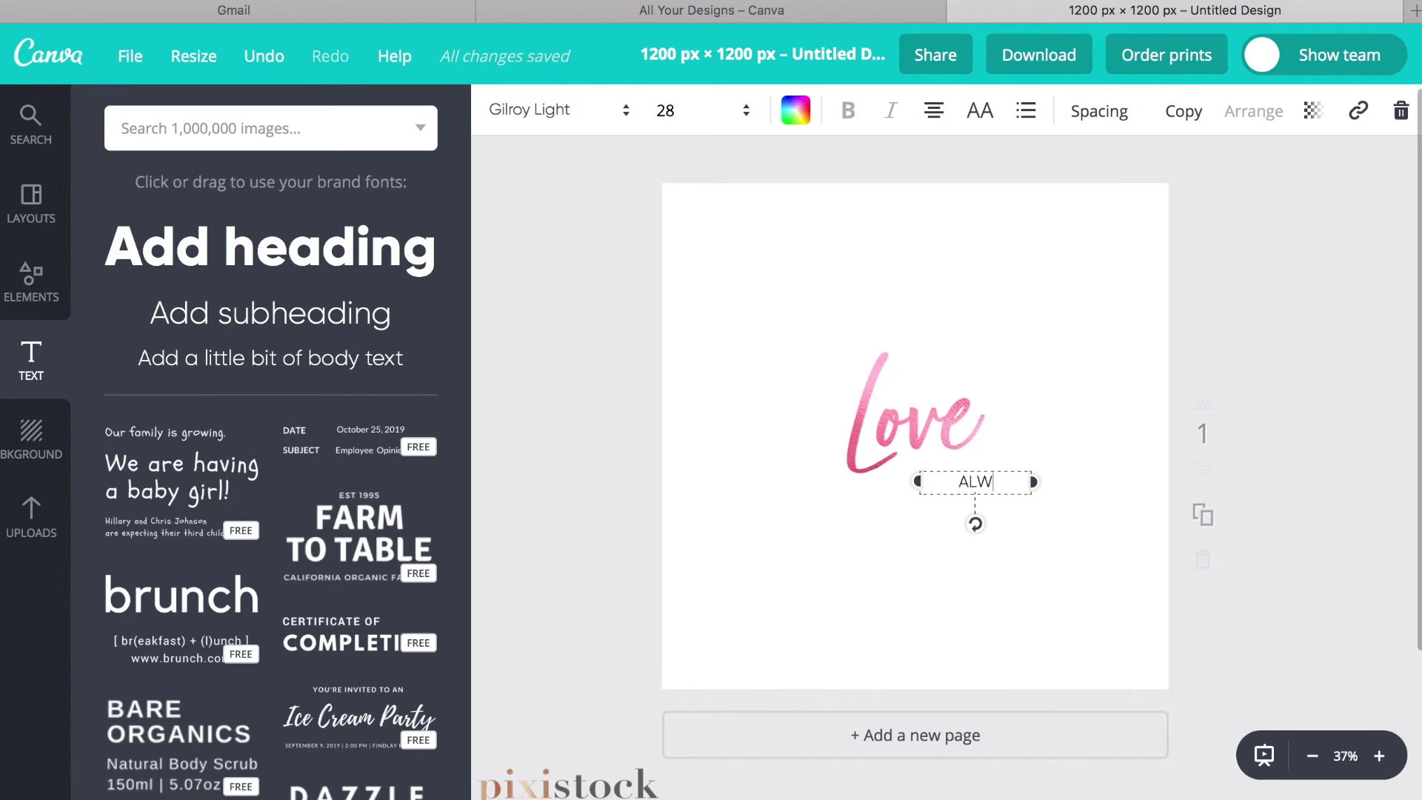
pyautogui.write('AYS.')
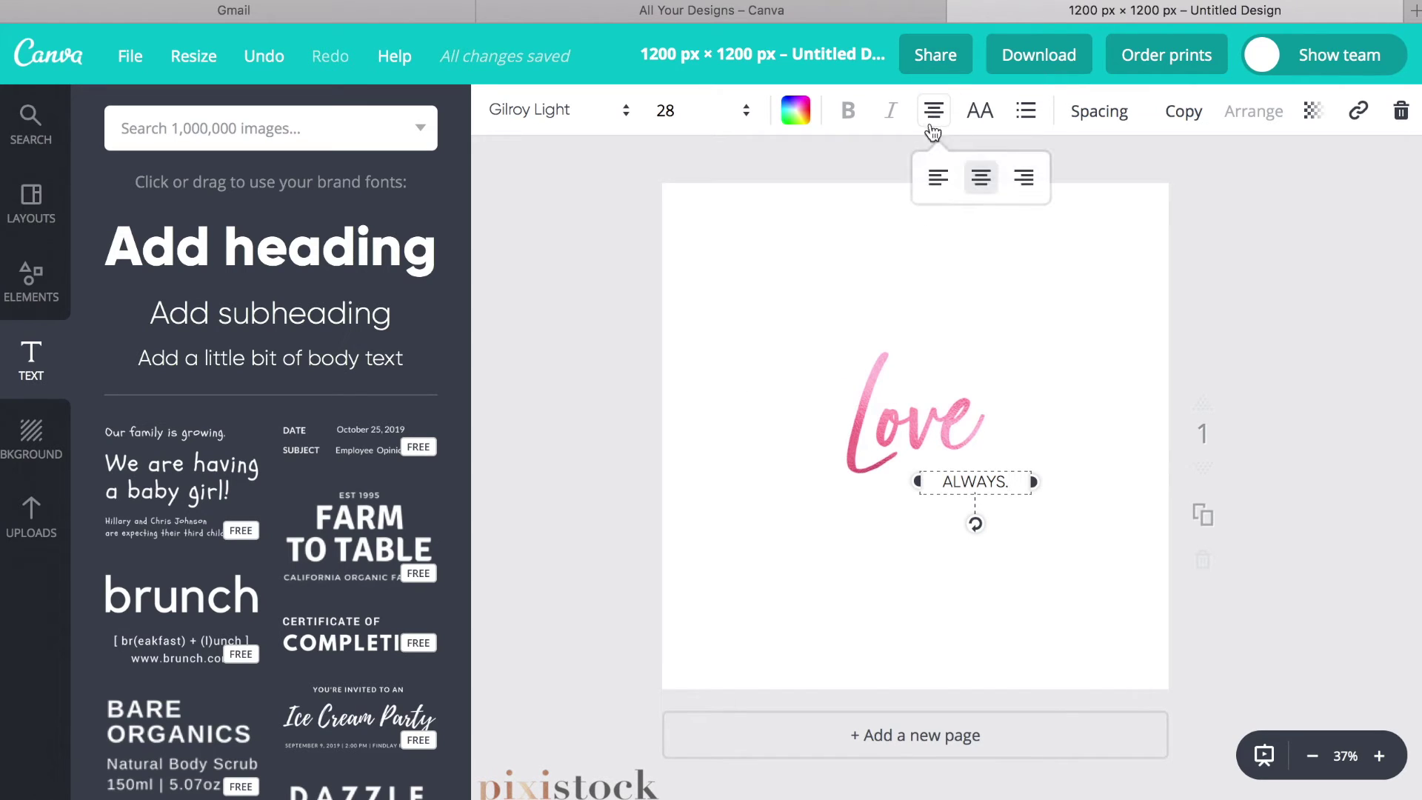
pyautogui.click(939, 185)
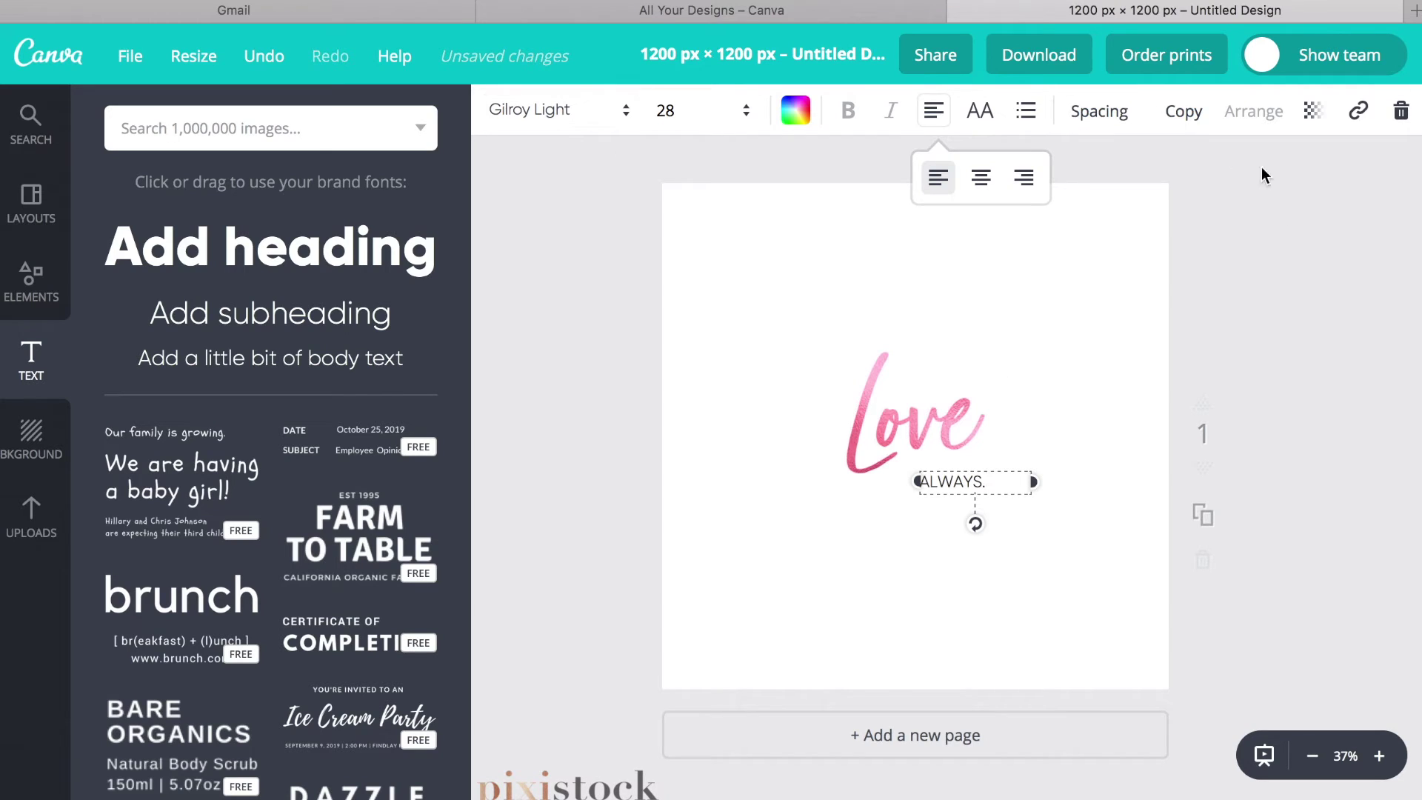
pyautogui.moveTo(1005, 464); pyautogui.dragTo(1000, 460)
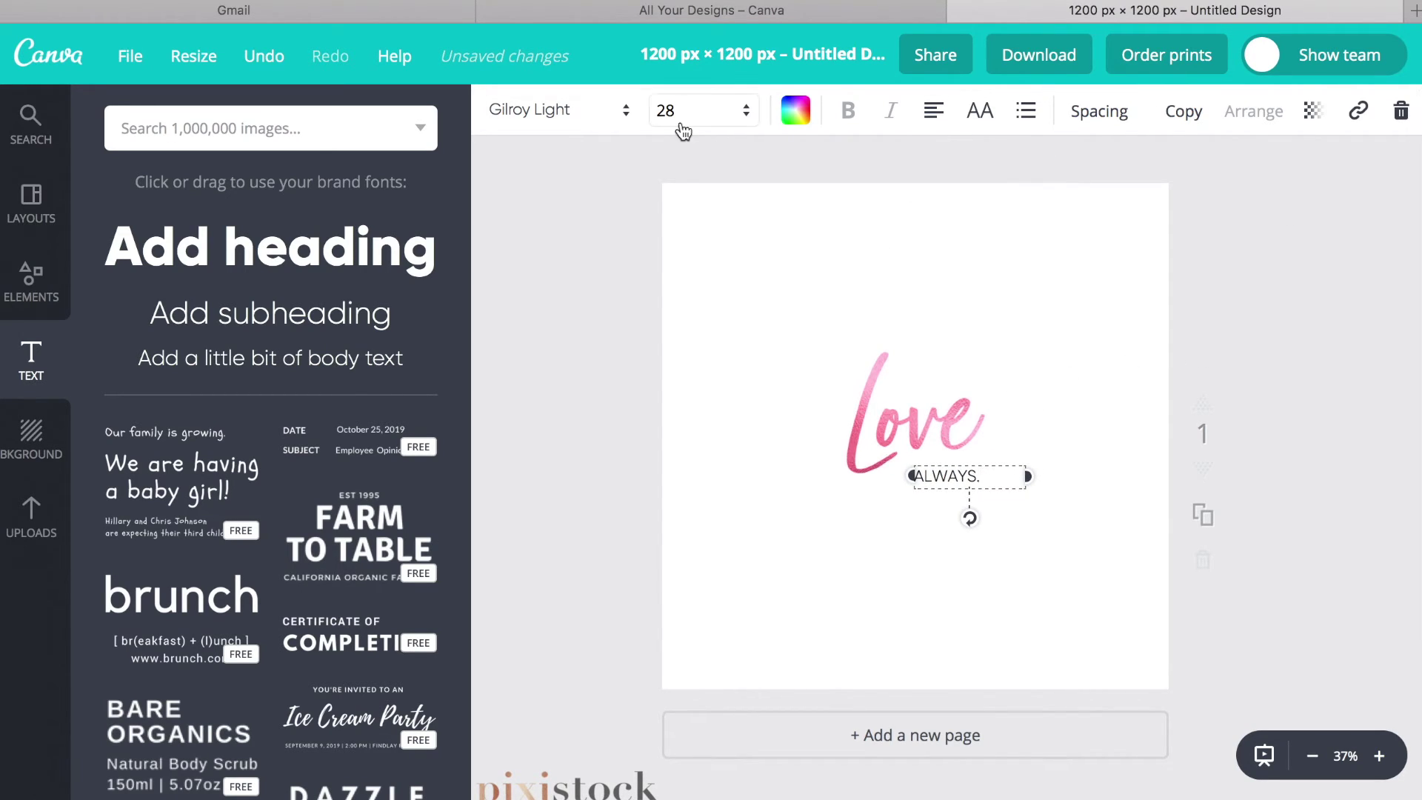
pyautogui.click(729, 120)
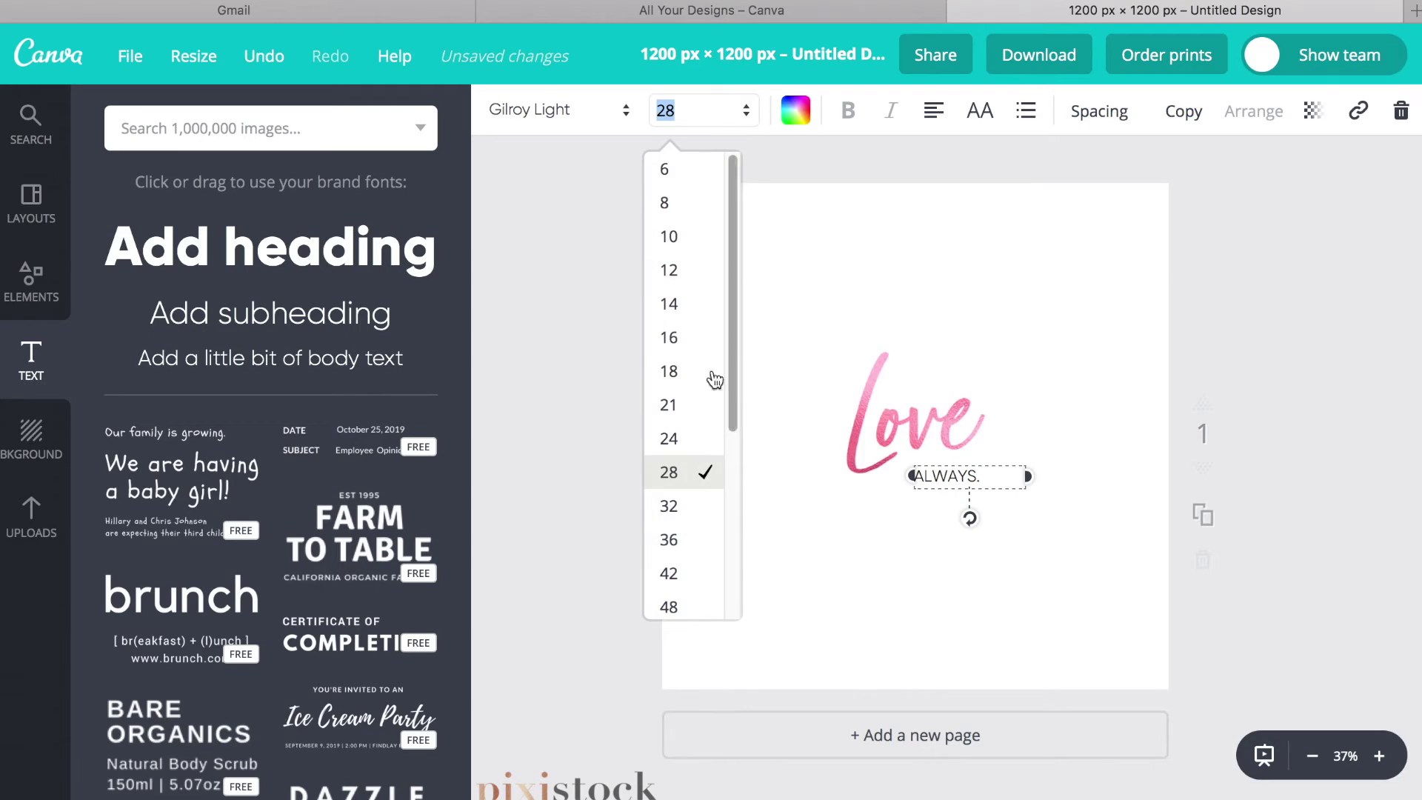
pyautogui.click(694, 543)
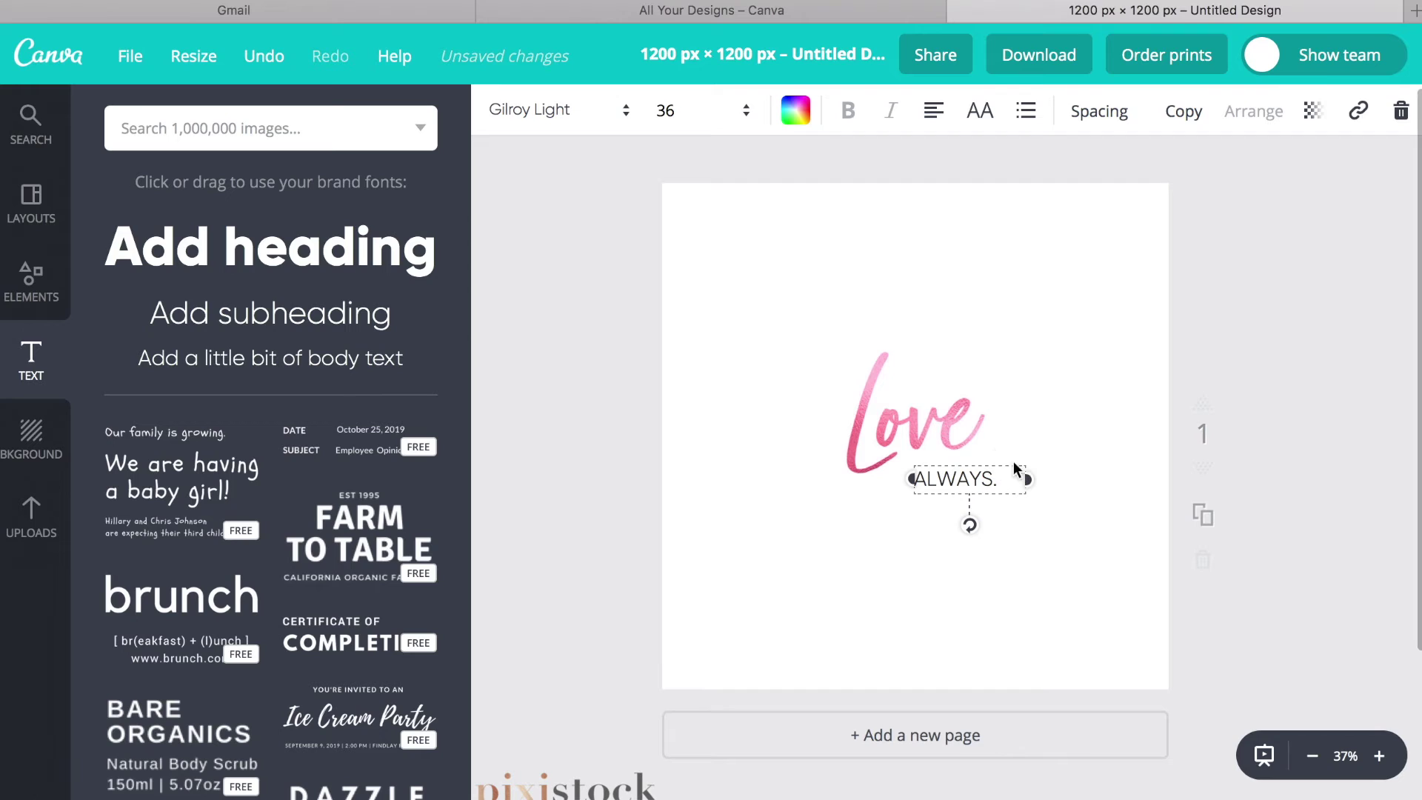
# Select both the Love image and the ALWAYS. text and move them slightly up-left together.
pyautogui.click(1112, 516)
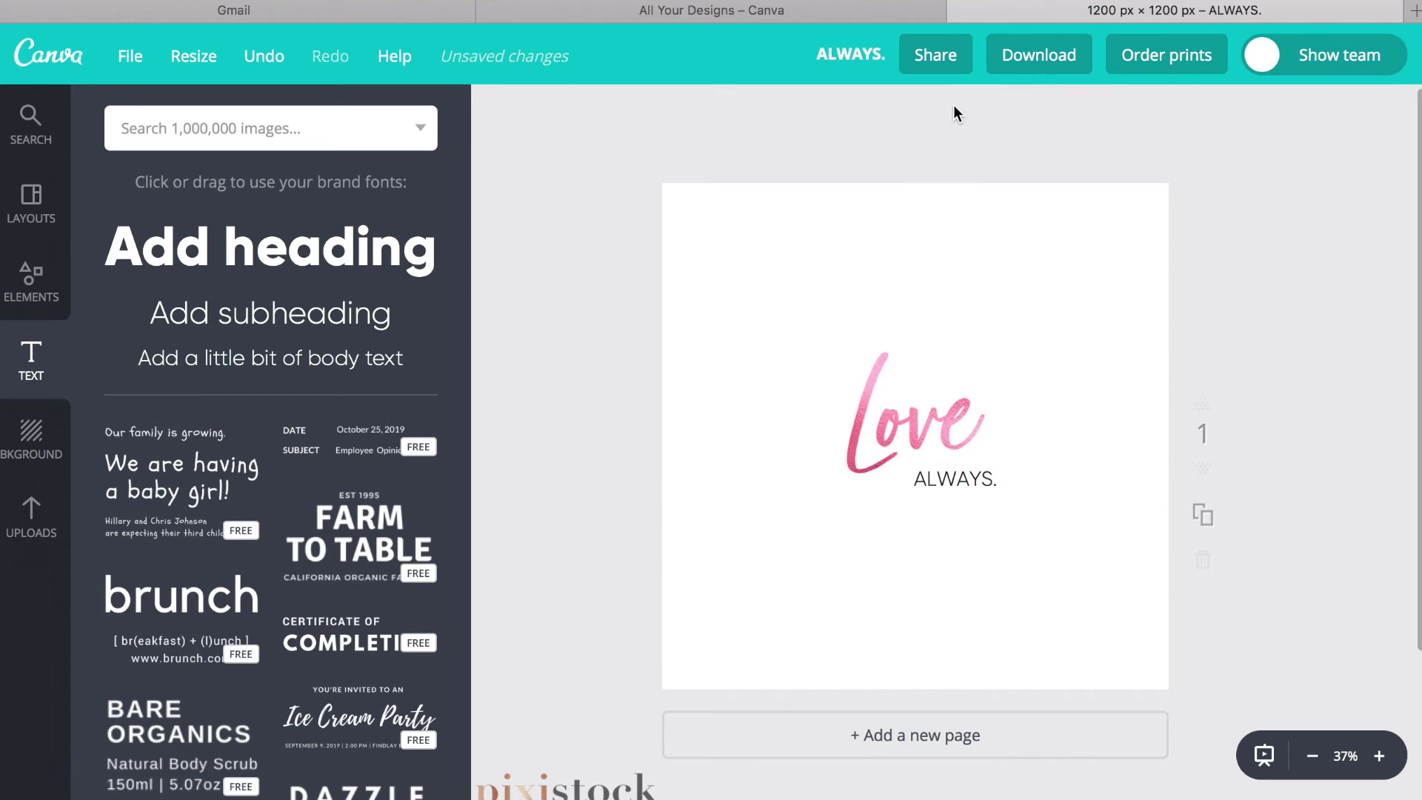
pyautogui.moveTo(920, 136); pyautogui.dragTo(921, 617)
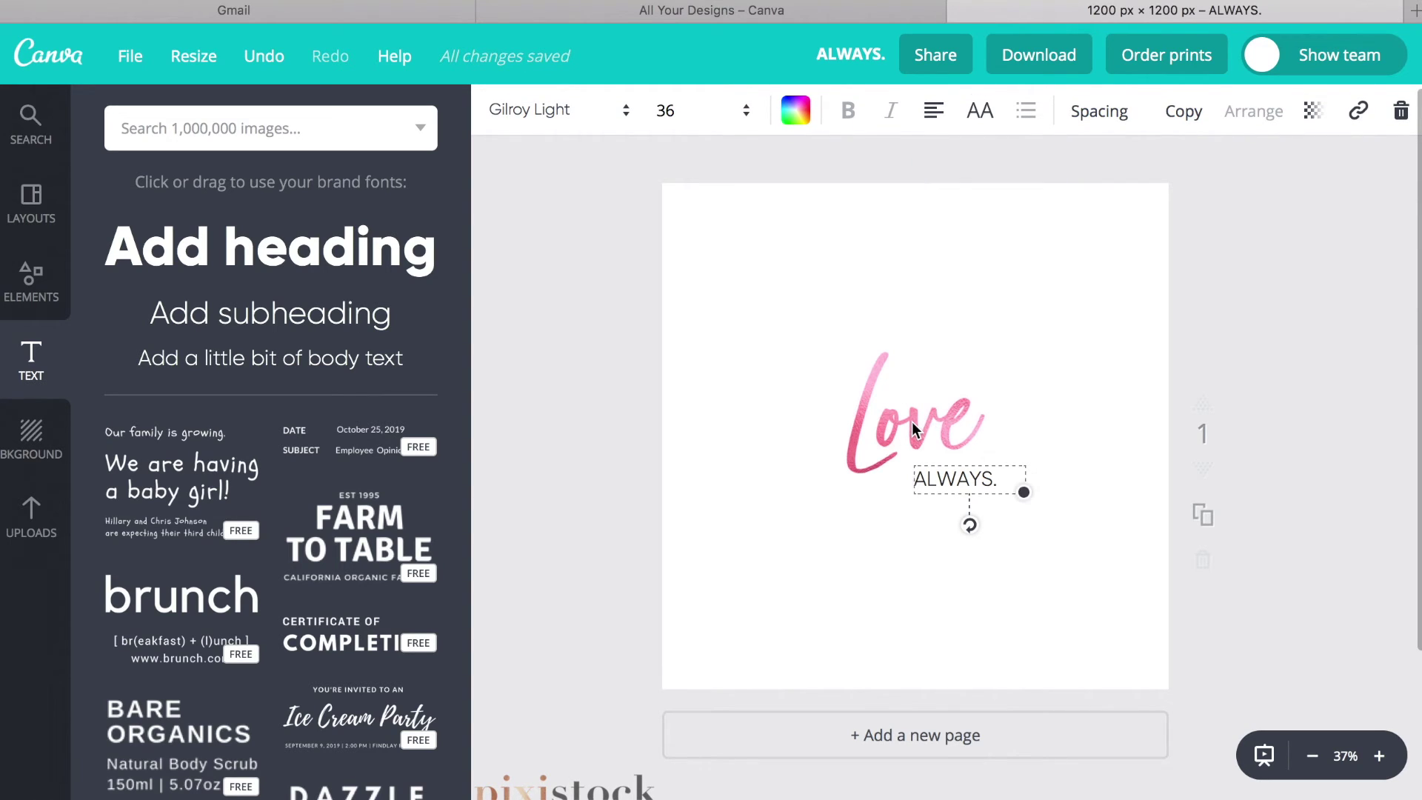
pyautogui.click(988, 375)
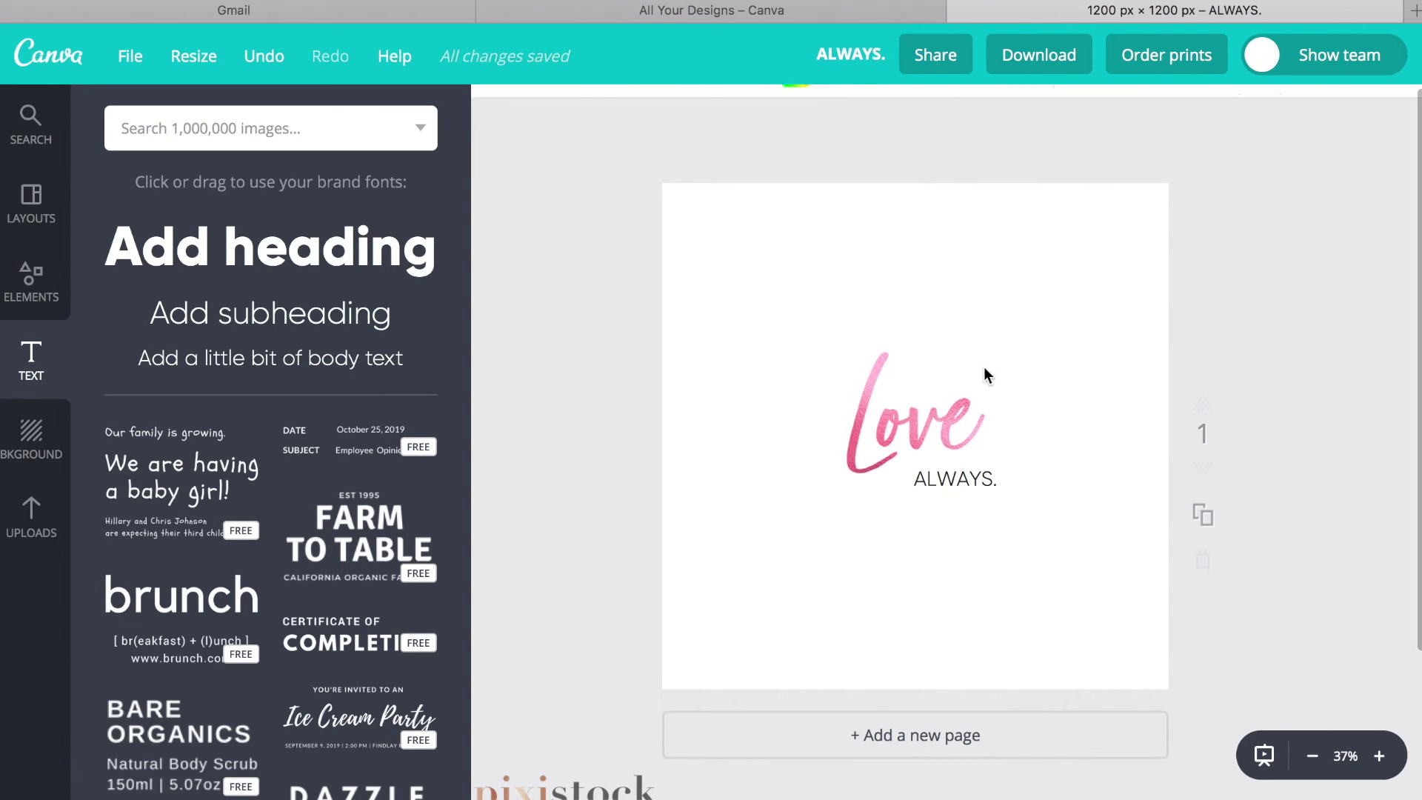
pyautogui.keyDown('shift'); pyautogui.click(946, 481); pyautogui.keyUp('shift')
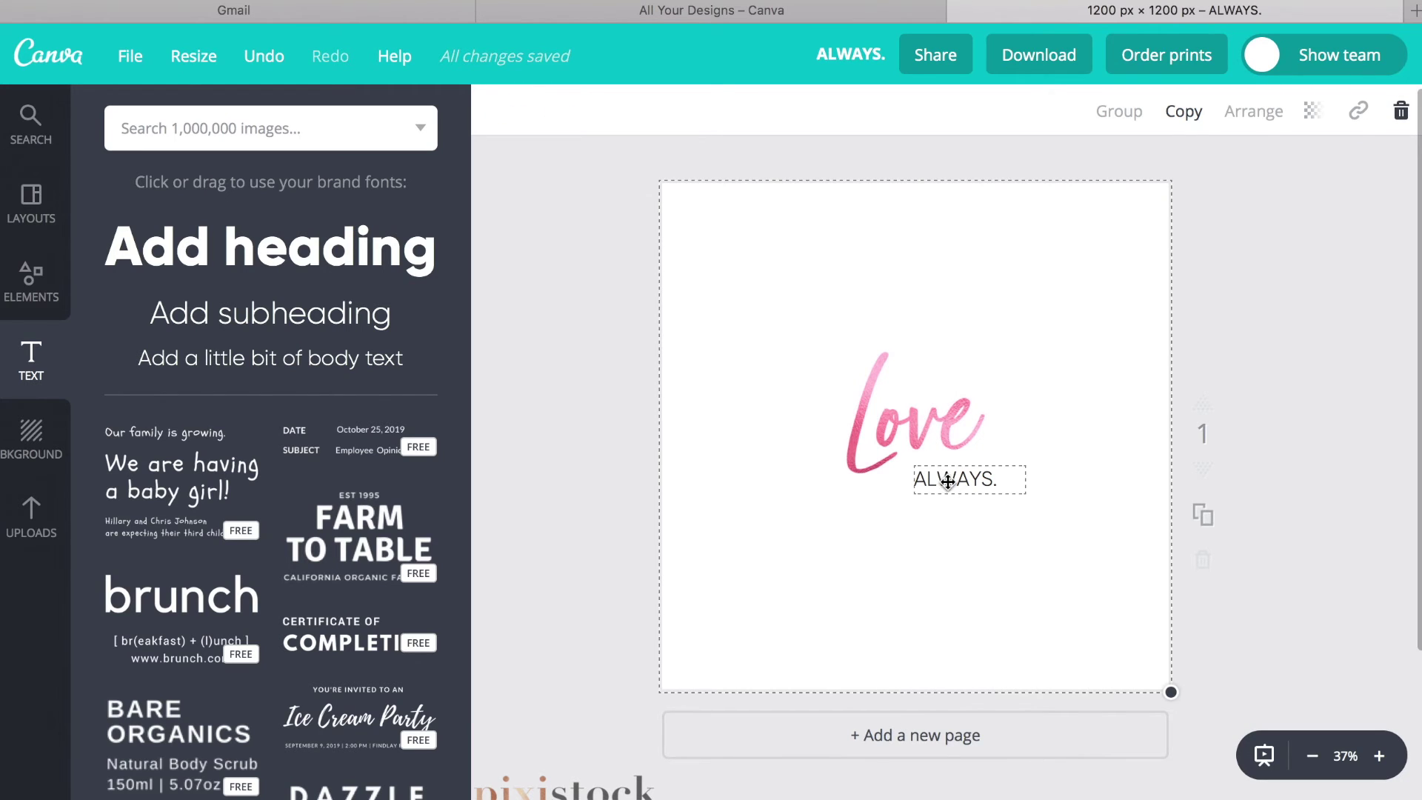
pyautogui.moveTo(931, 430); pyautogui.dragTo(918, 415)
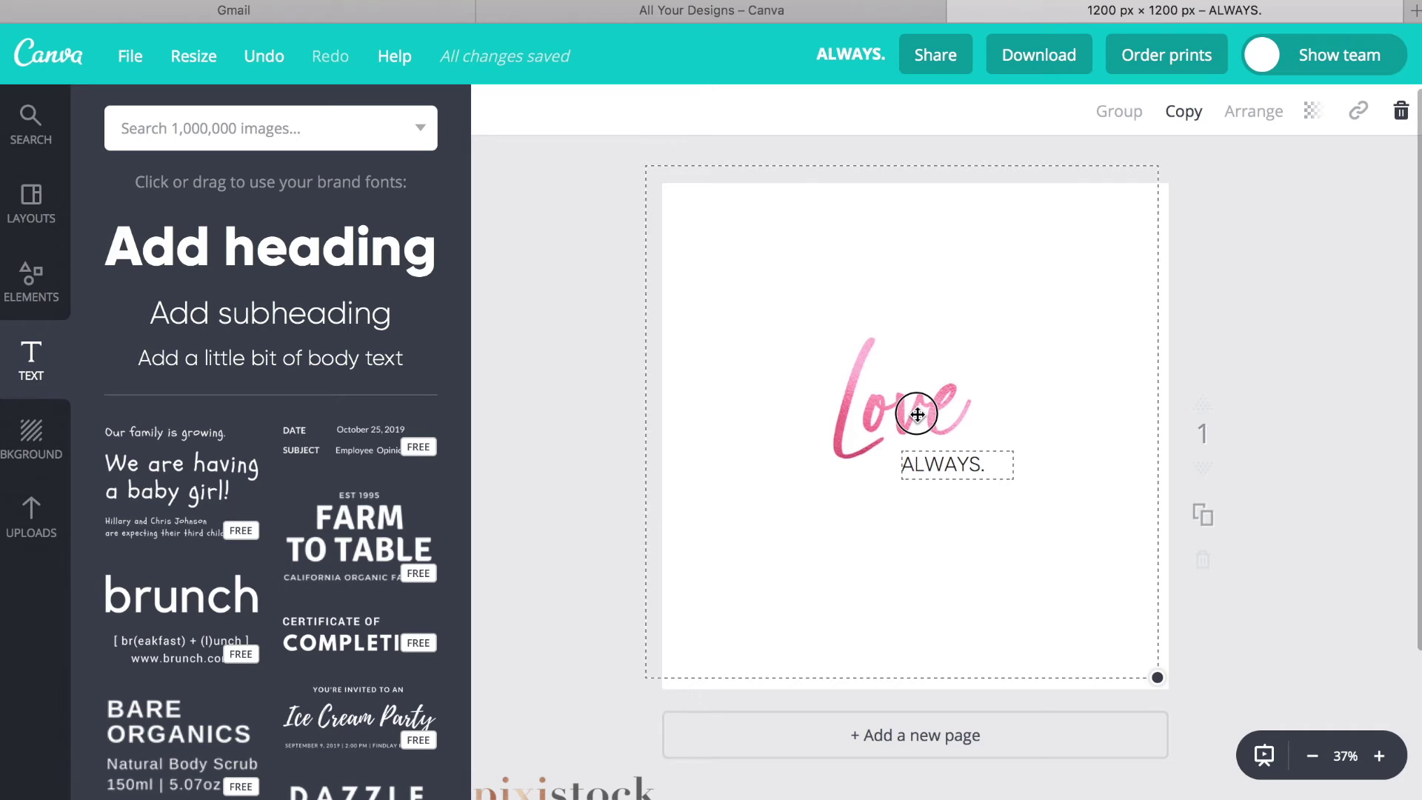
pyautogui.click(1309, 337)
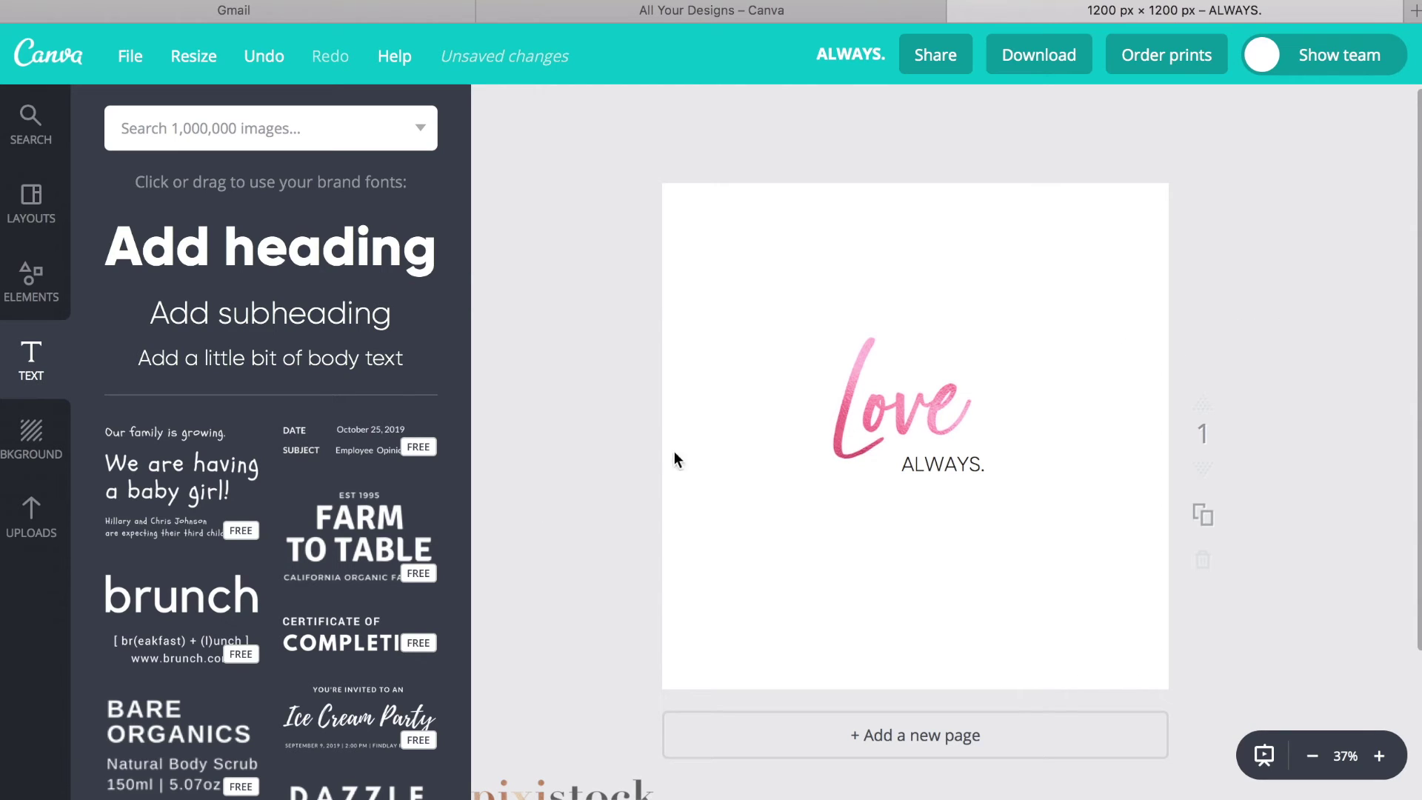
pyautogui.click(919, 415)
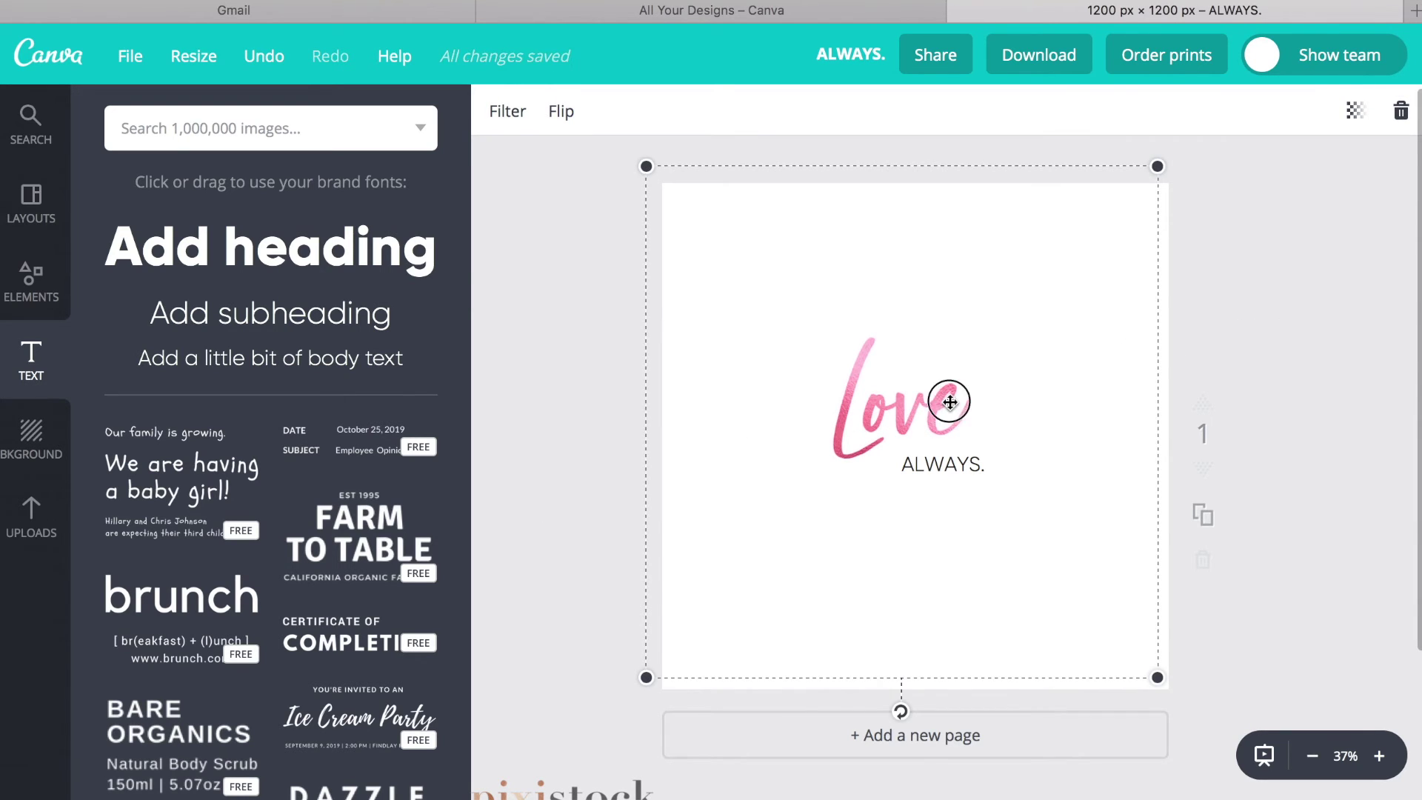
# Move Love toward the top-left and place the ALWAYS. text just beneath its lettering.
pyautogui.moveTo(953, 400); pyautogui.dragTo(864, 311)
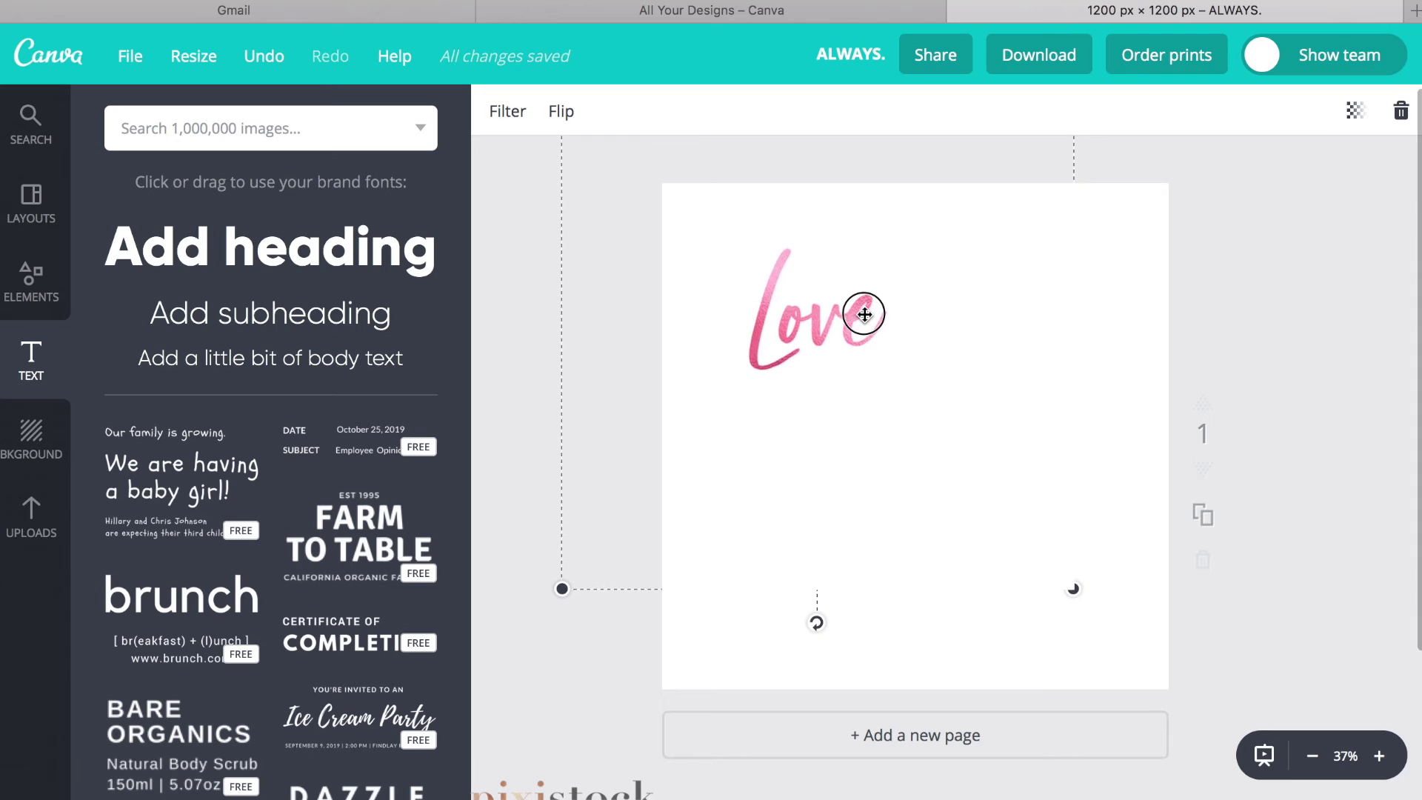
pyautogui.click(1253, 330)
pyautogui.click(954, 468)
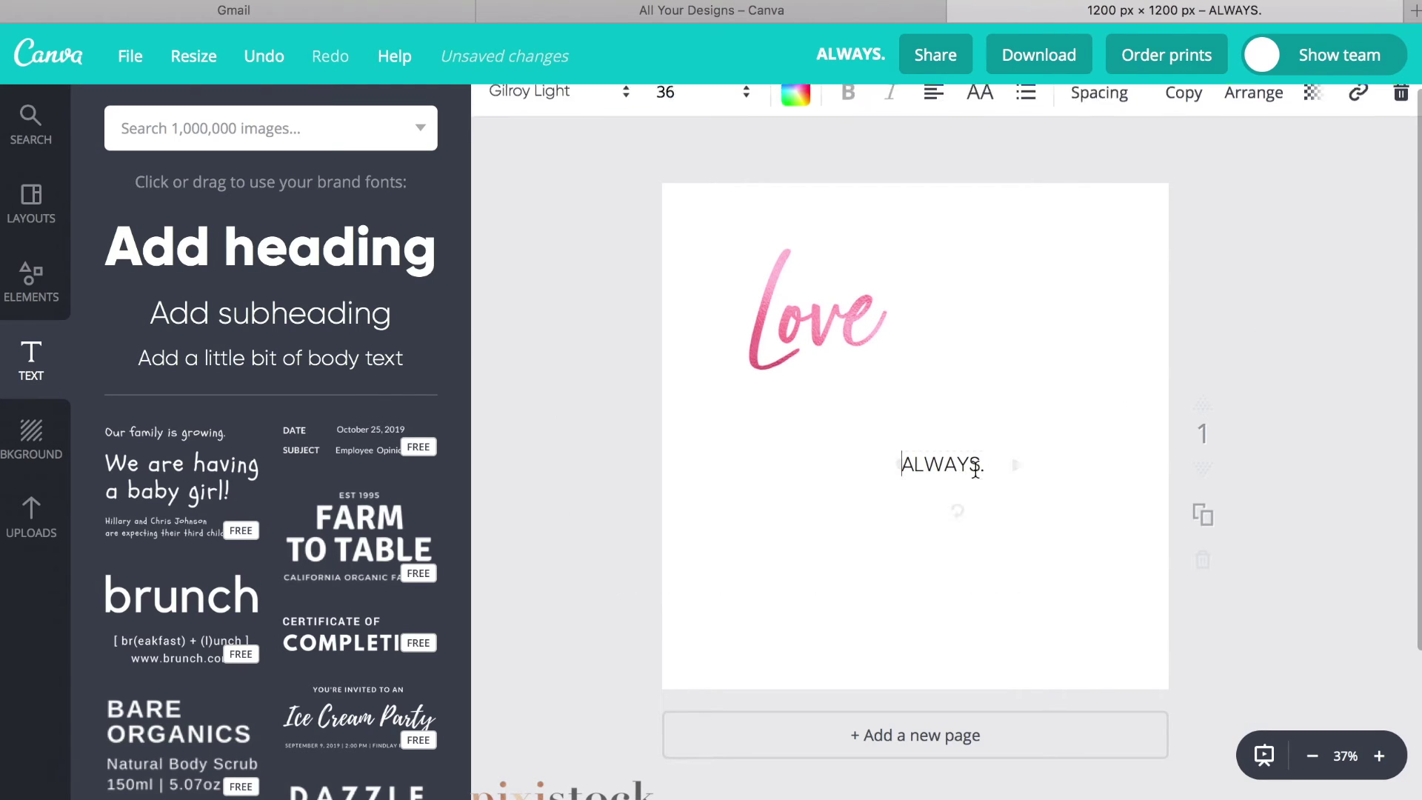
pyautogui.click(968, 444)
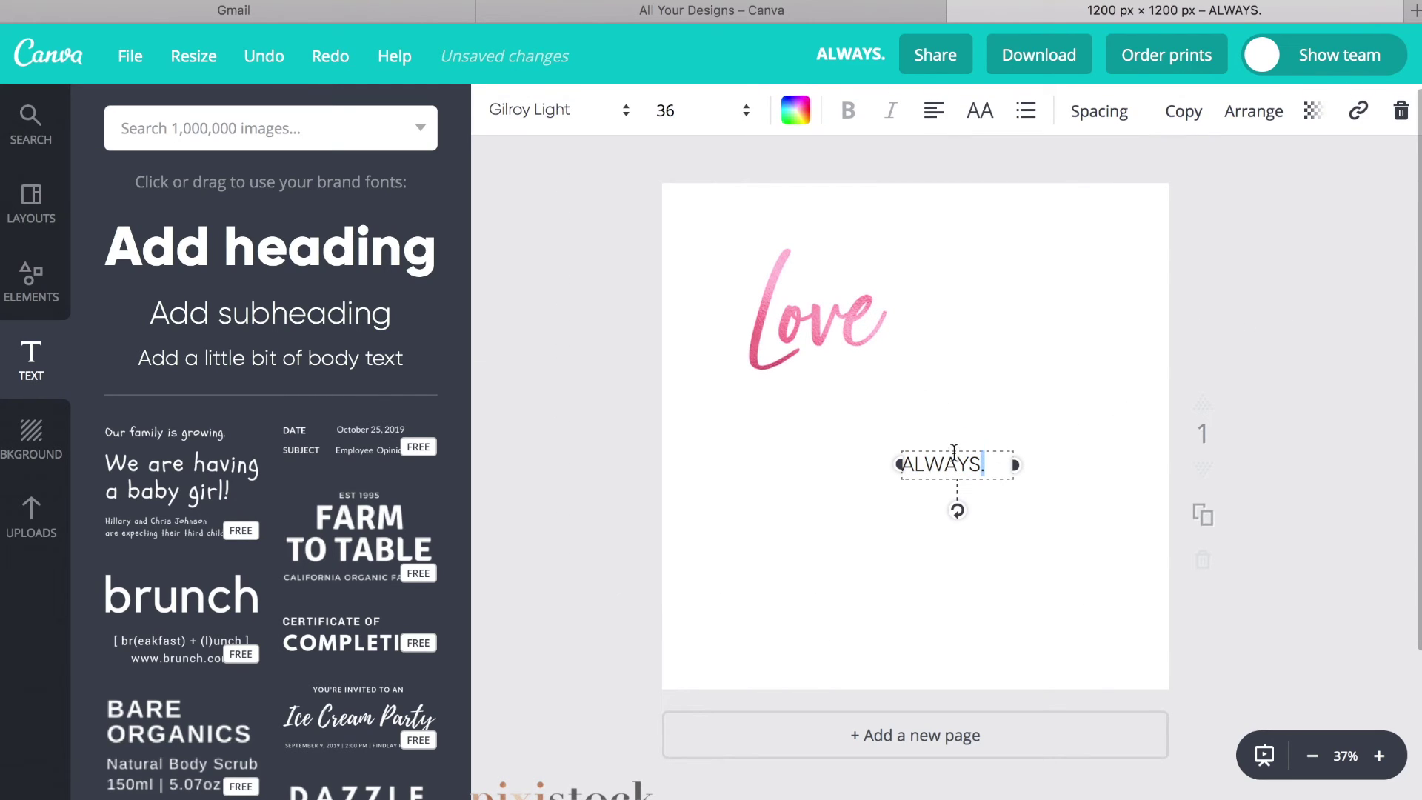
pyautogui.moveTo(938, 441); pyautogui.dragTo(802, 385)
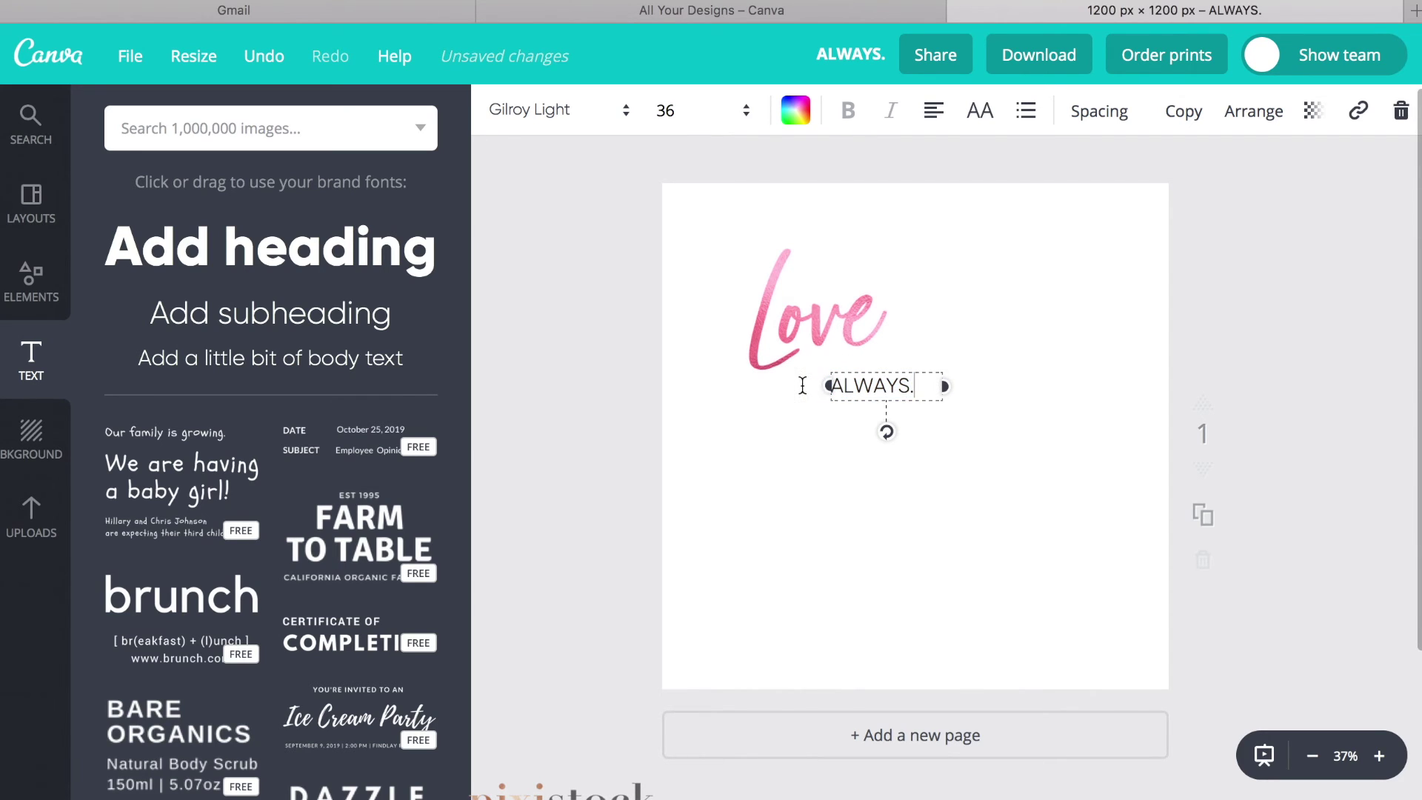
# Replace 'ALWAYS.' with 'even when you don't' and 'feel like it.' on two lines.
pyautogui.doubleClick(903, 386)
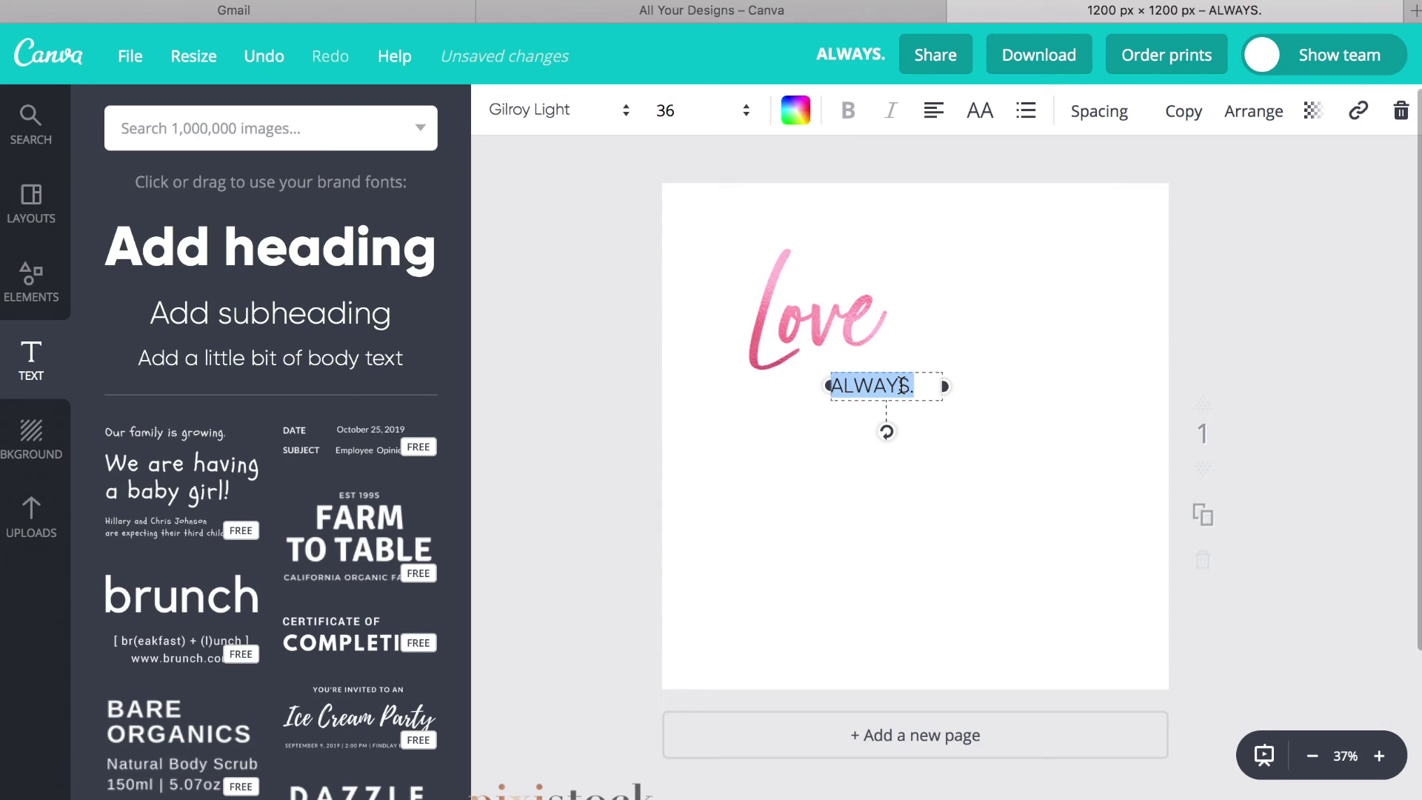
pyautogui.write('even when')
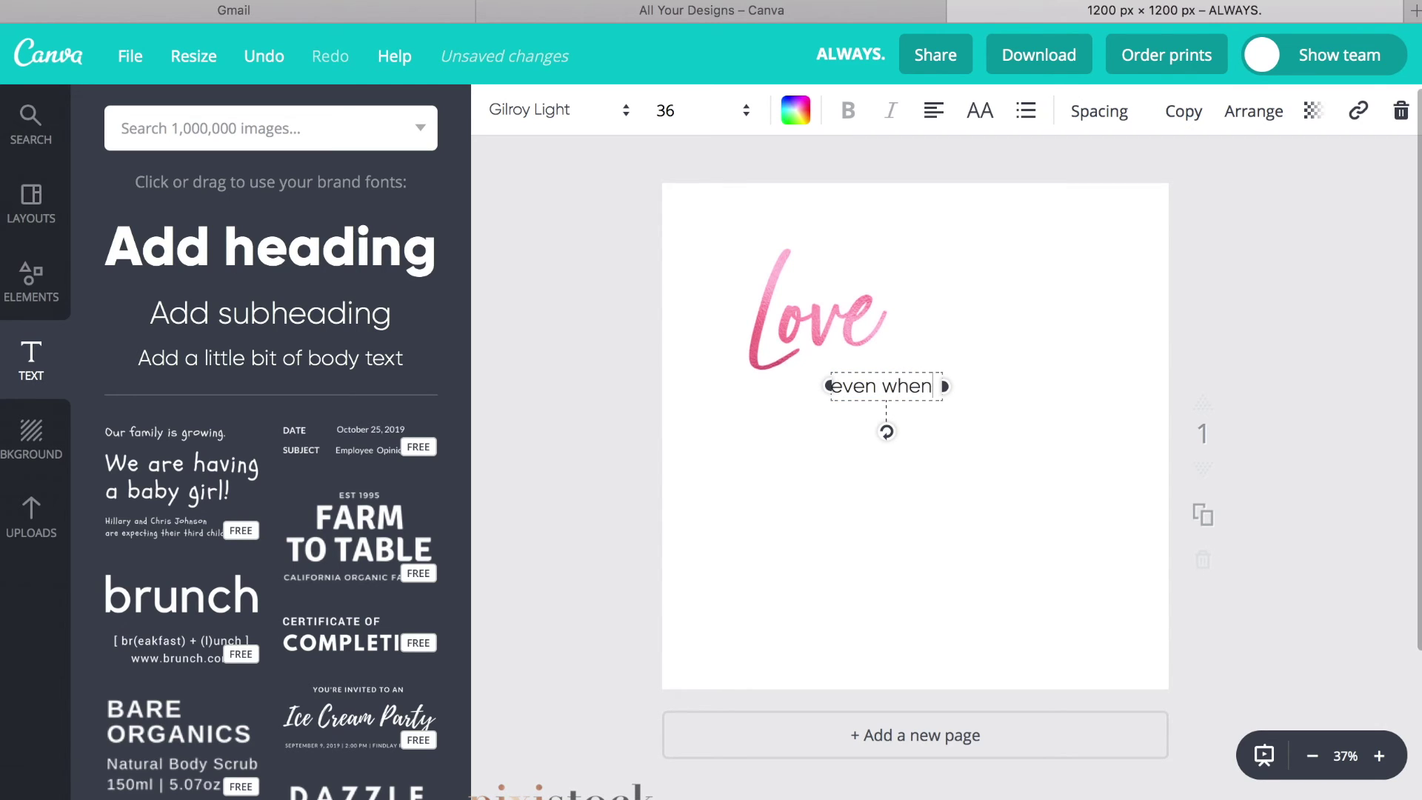
pyautogui.write(" you don't")
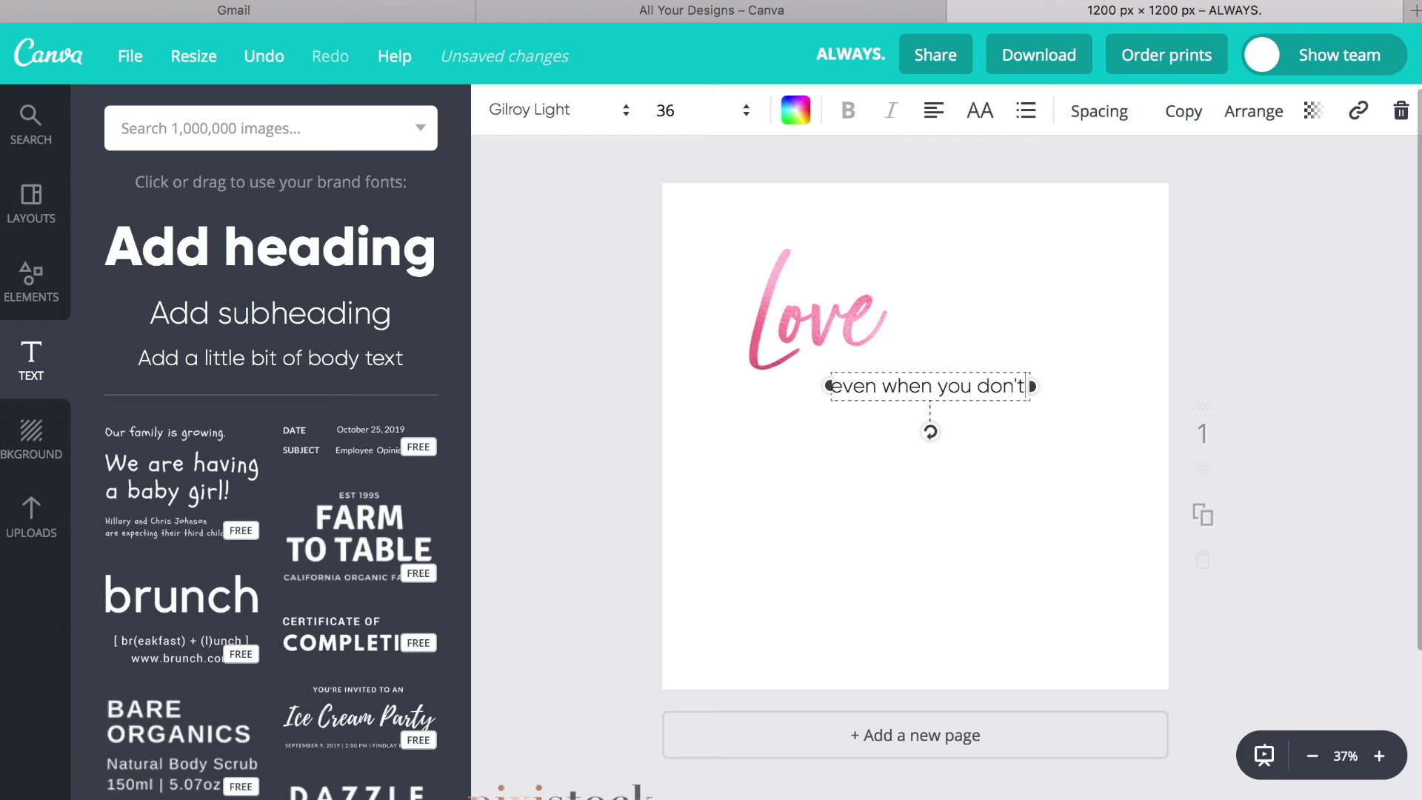
pyautogui.press('Return')
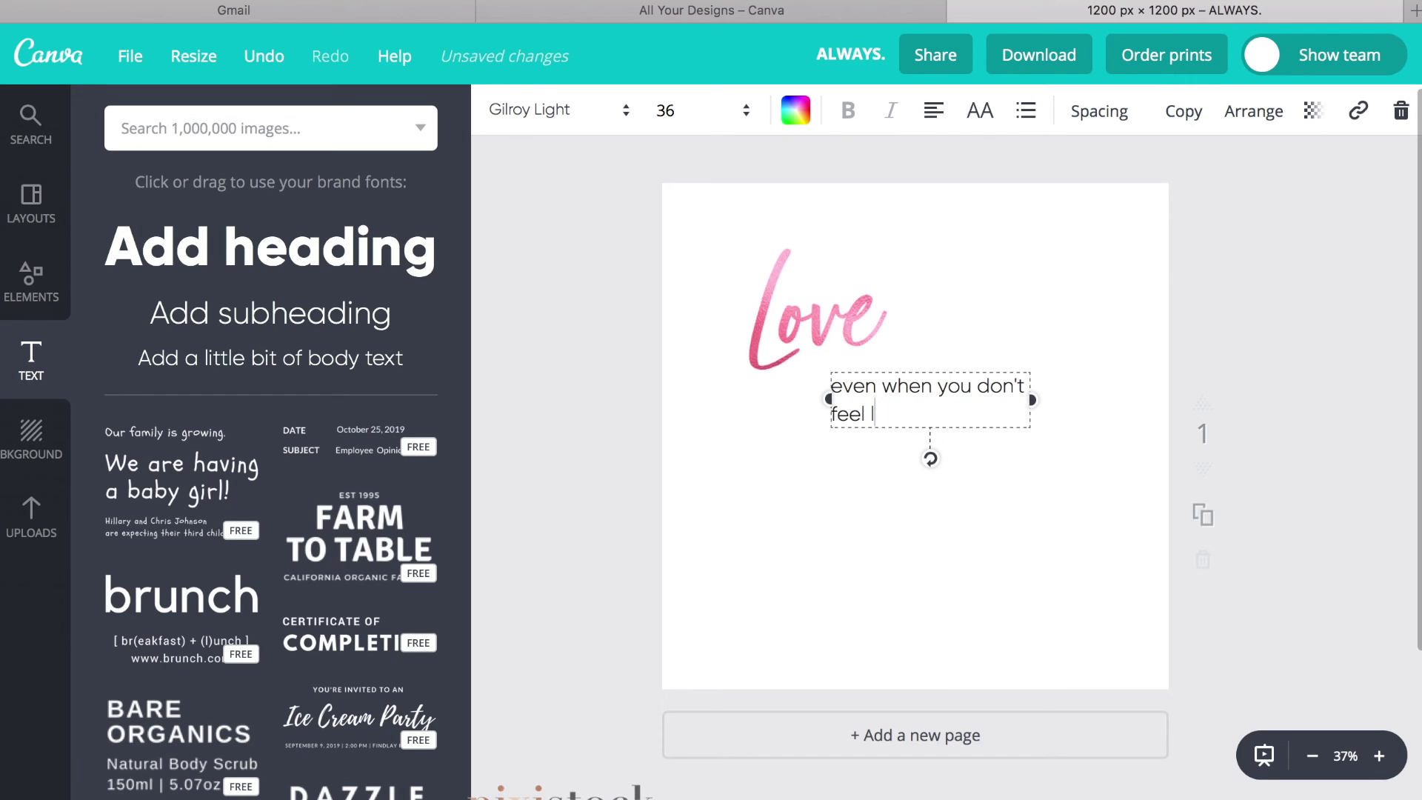
pyautogui.write('feel like it.')
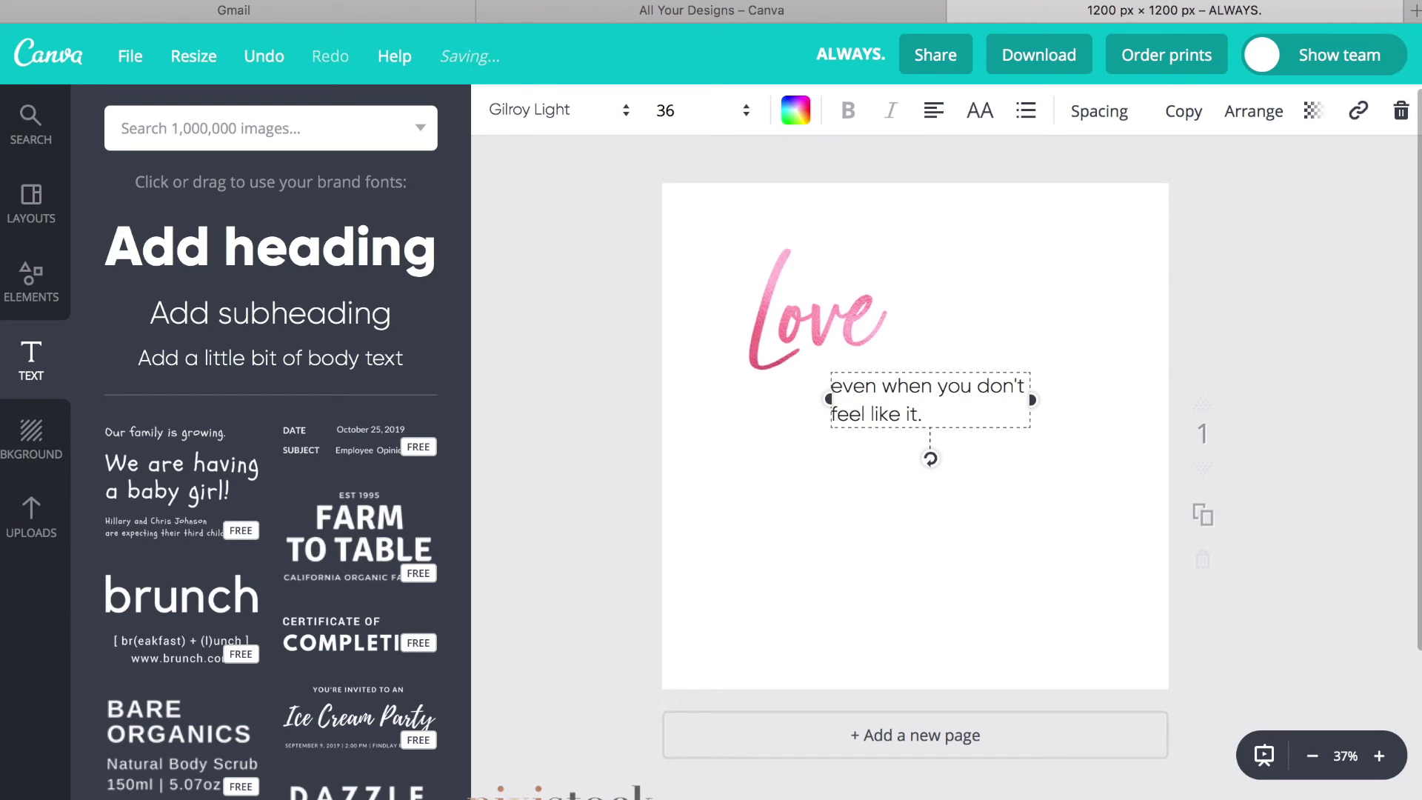
pyautogui.click(1259, 309)
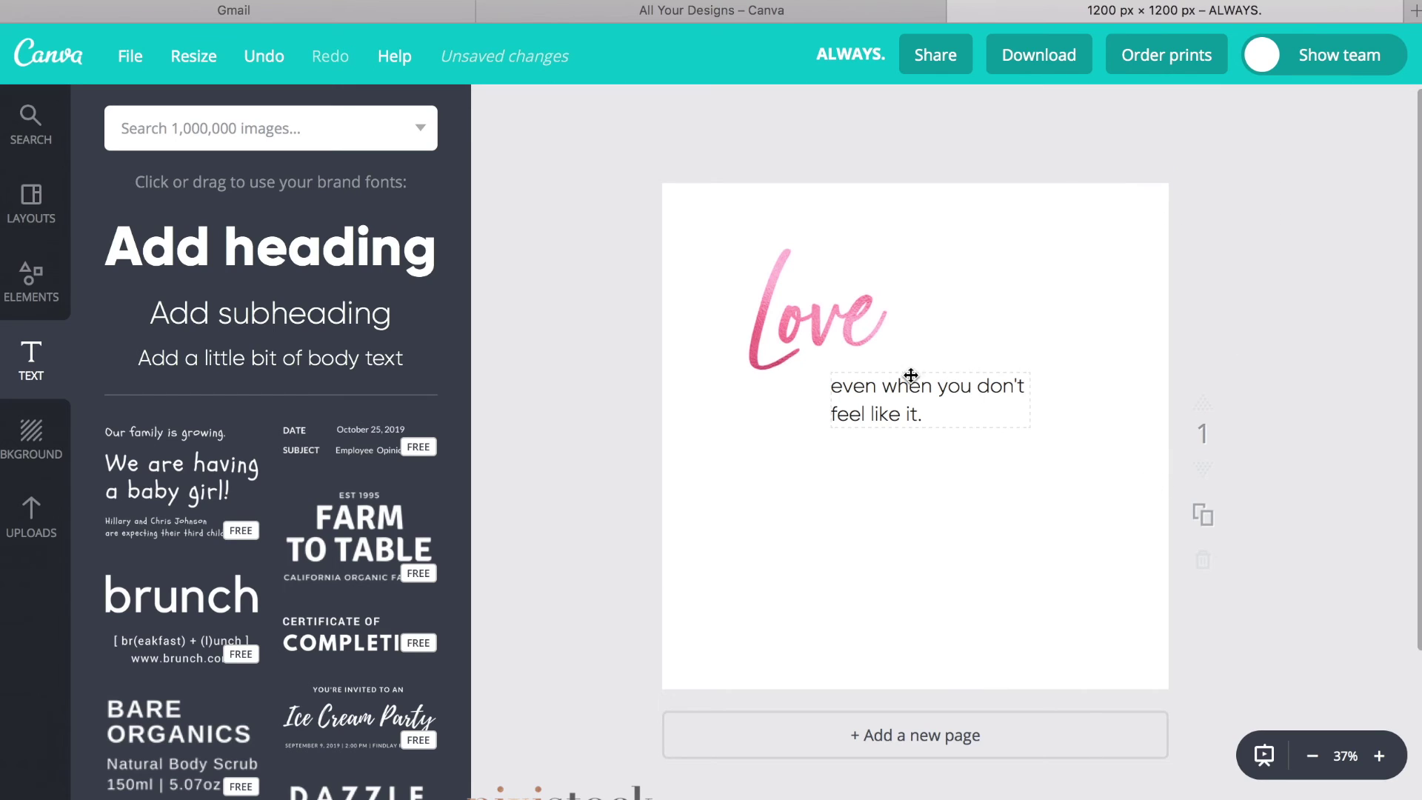
# Move the caption down the page and shift the Love image down, then up-right.
pyautogui.moveTo(907, 395); pyautogui.dragTo(897, 380)
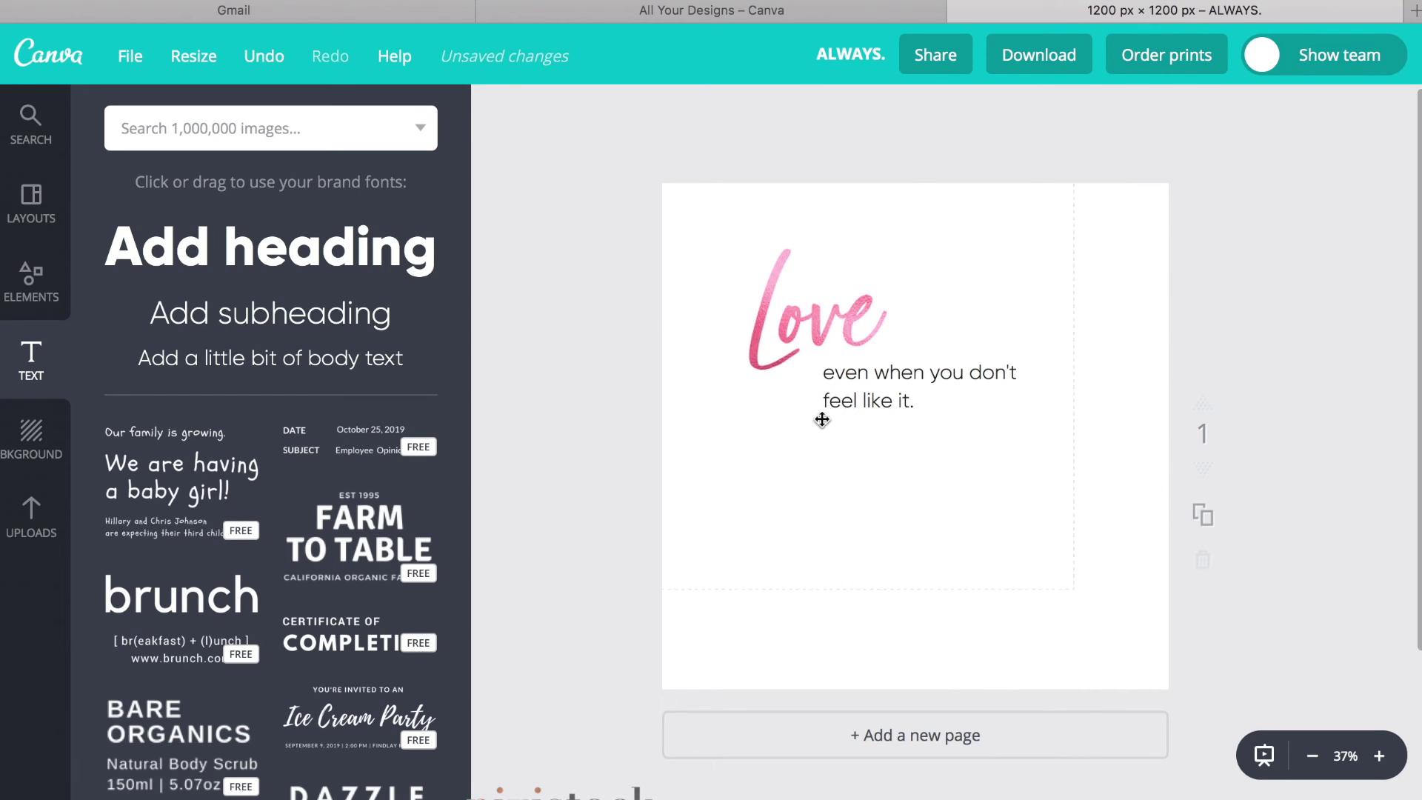
pyautogui.click(890, 399)
pyautogui.moveTo(922, 359); pyautogui.dragTo(918, 563)
pyautogui.click(855, 402)
pyautogui.moveTo(840, 380); pyautogui.dragTo(854, 508)
pyautogui.click(1275, 269)
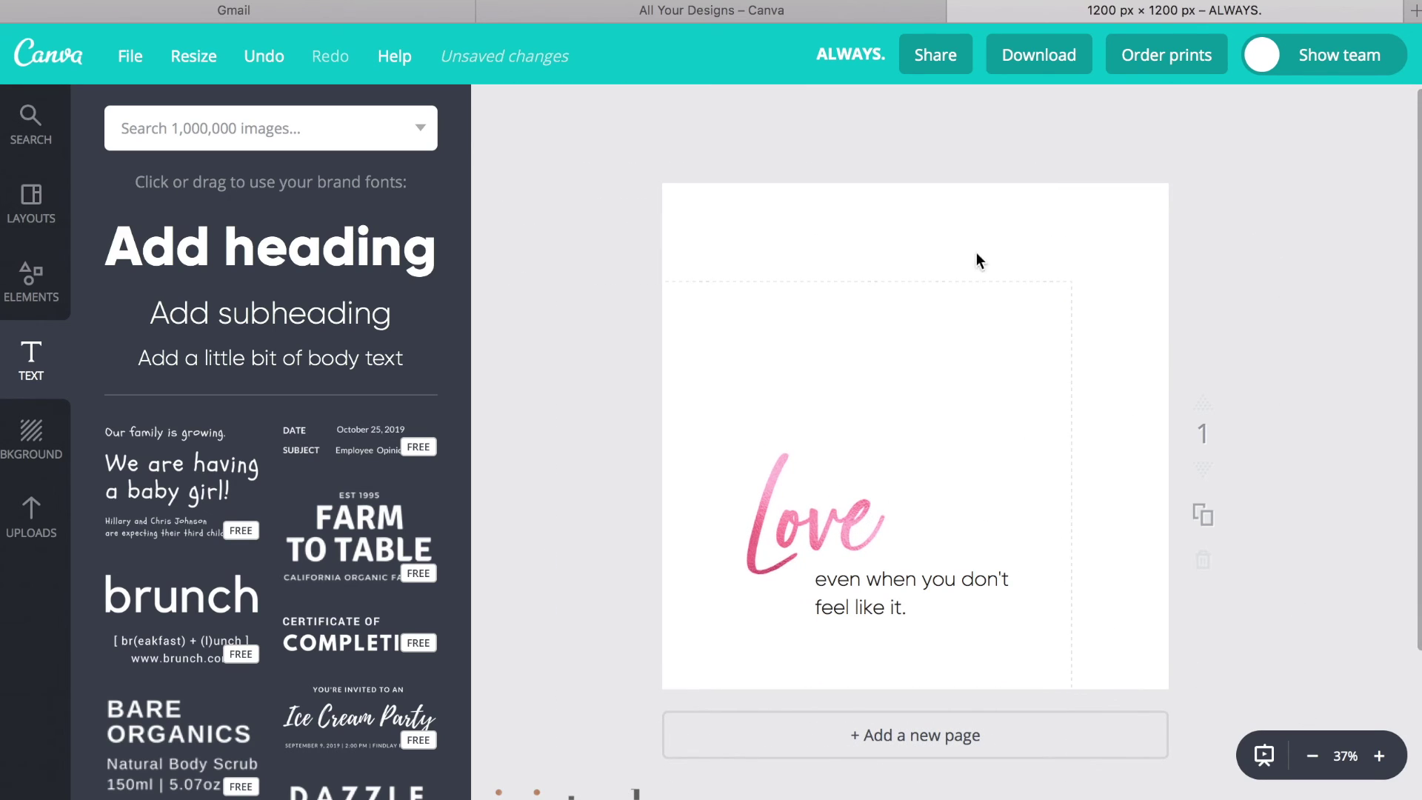
pyautogui.moveTo(857, 429); pyautogui.dragTo(895, 394)
pyautogui.click(1213, 382)
# Put the caption just below-right of Love and nudge both slightly up-left.
pyautogui.click(989, 577)
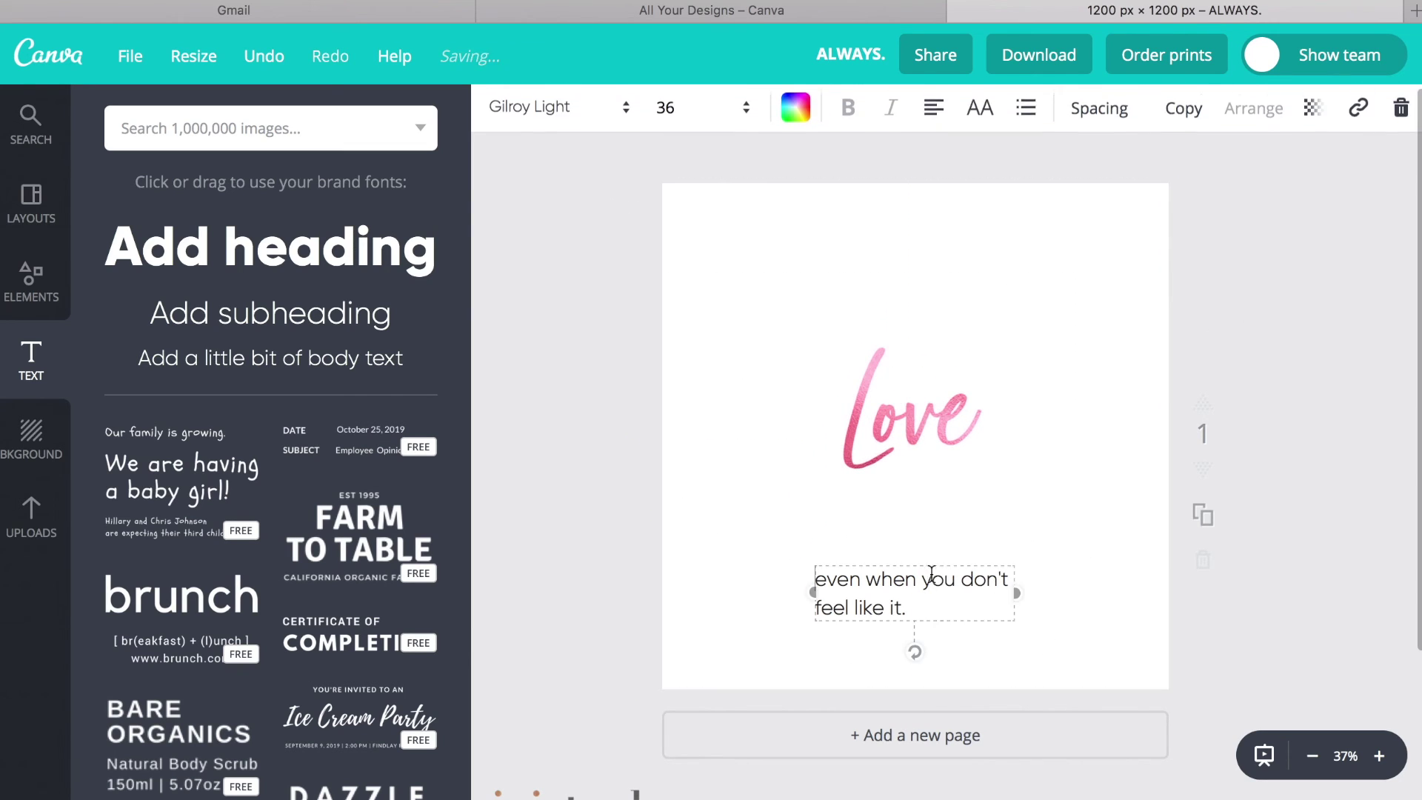
pyautogui.moveTo(926, 581); pyautogui.dragTo(1011, 462)
pyautogui.click(977, 422)
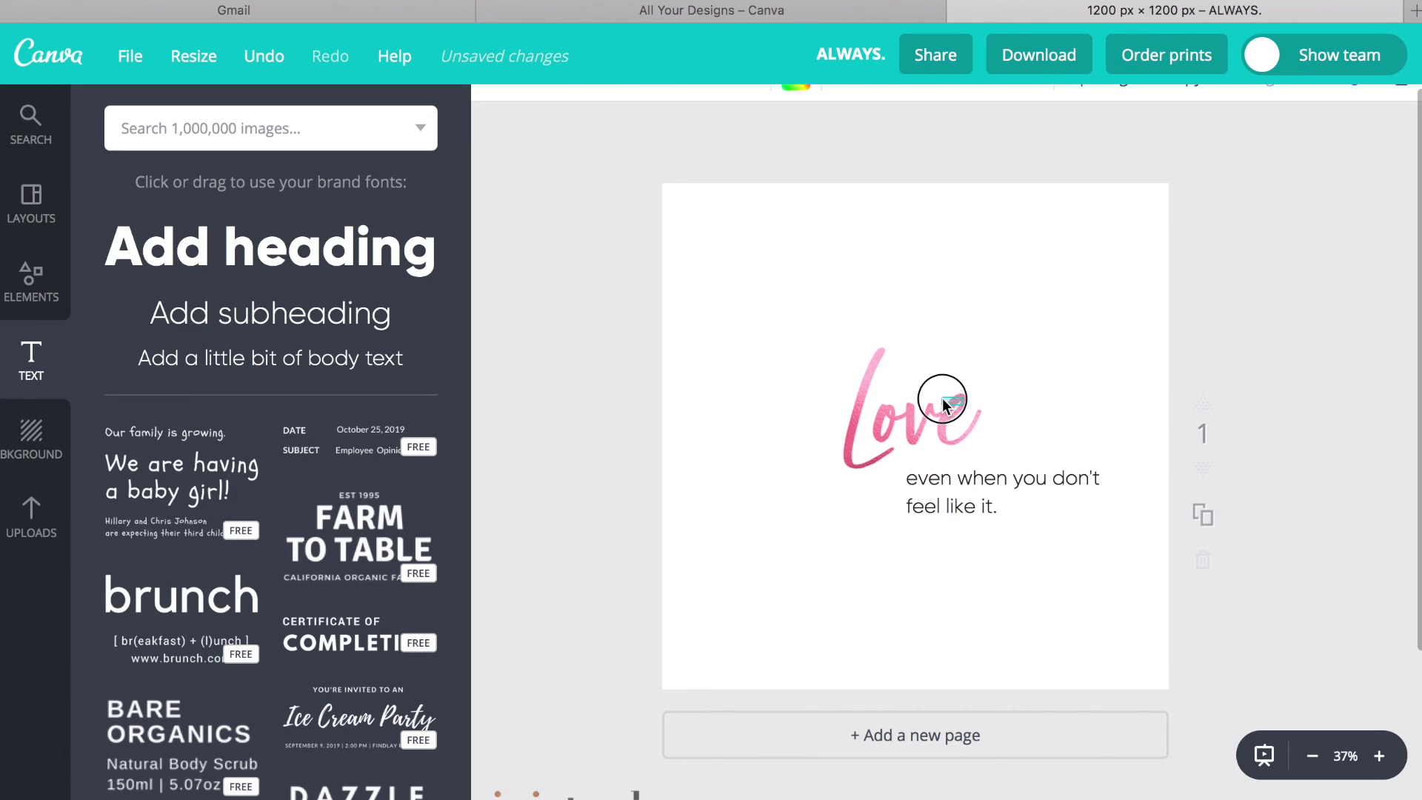
pyautogui.click(863, 371)
pyautogui.moveTo(906, 397); pyautogui.dragTo(877, 391)
pyautogui.click(992, 479)
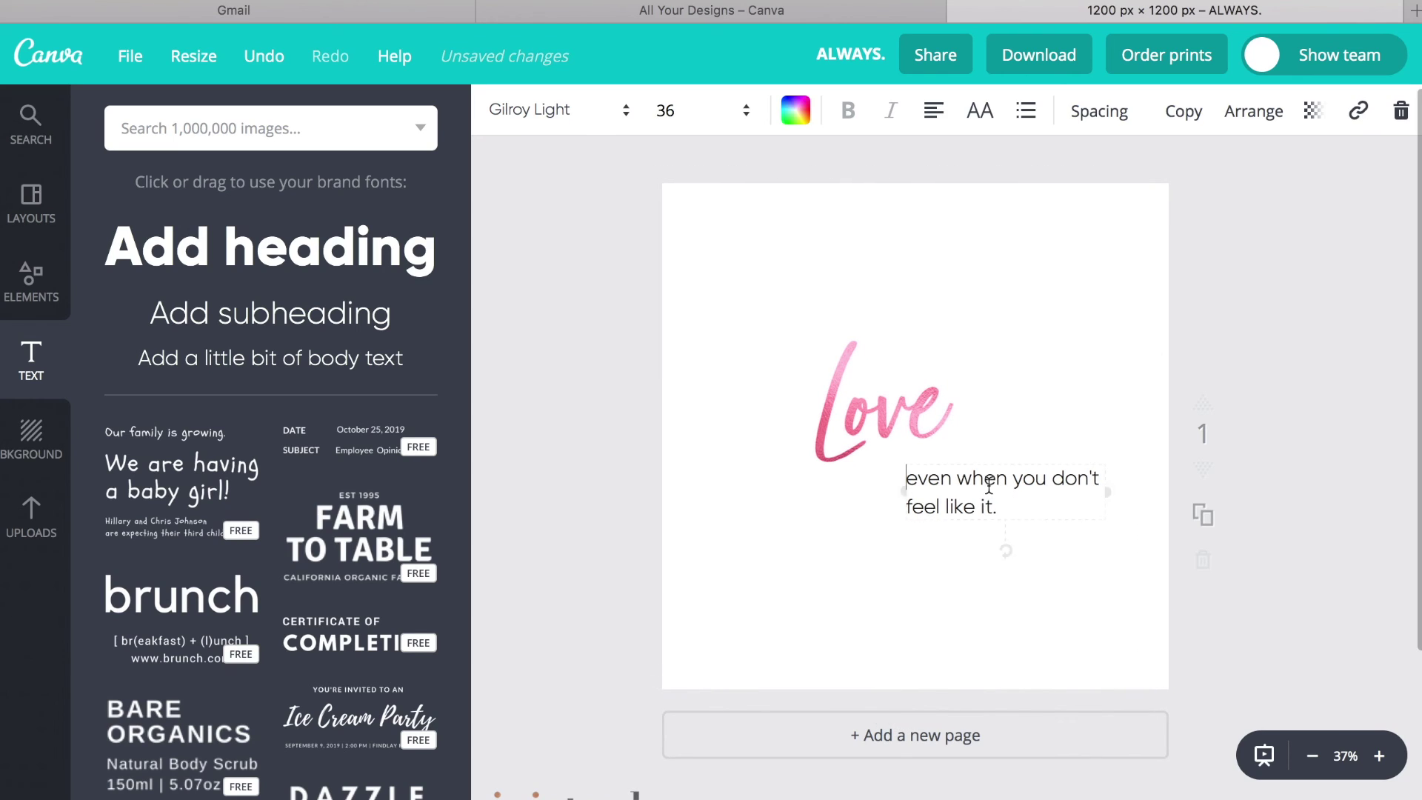
pyautogui.moveTo(976, 467); pyautogui.dragTo(952, 452)
pyautogui.click(1309, 352)
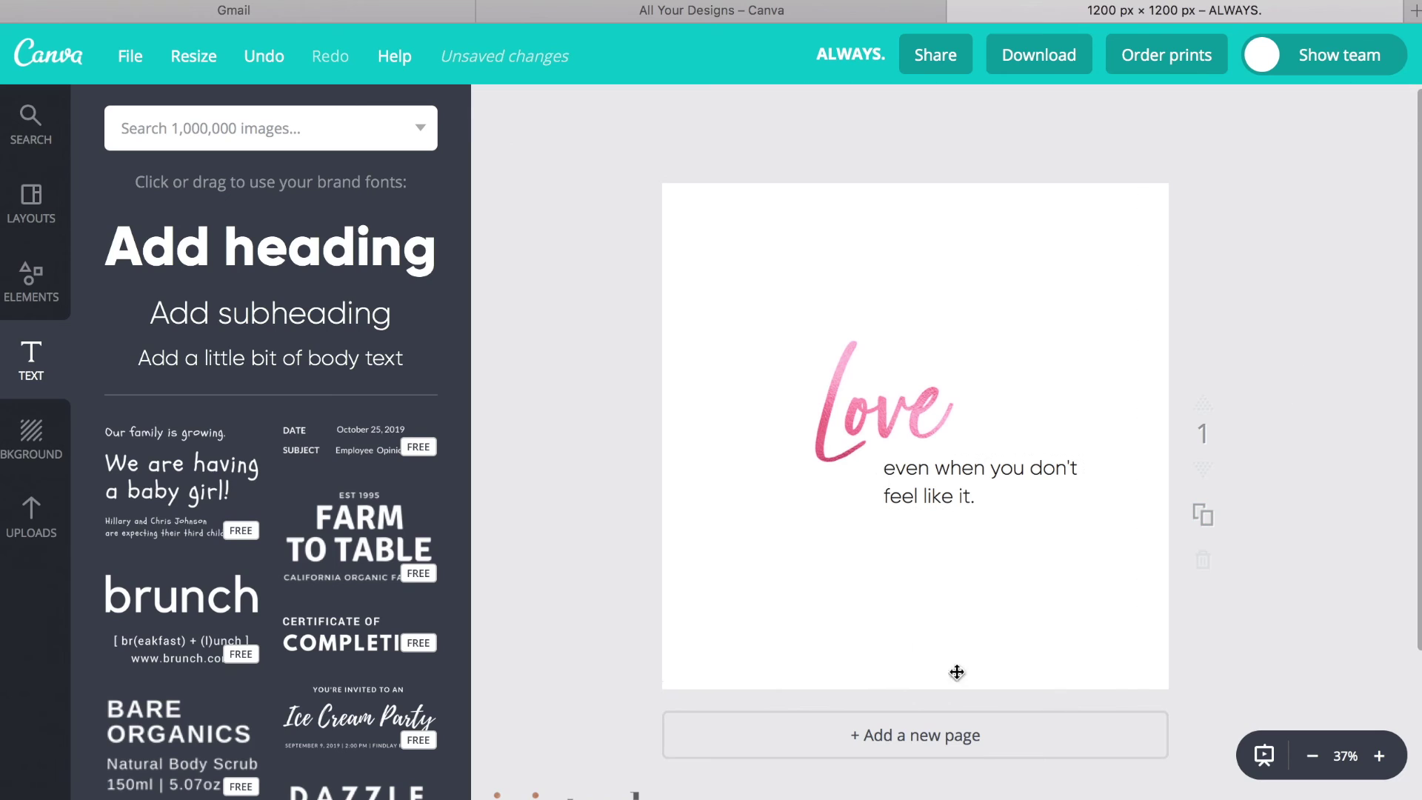
pyautogui.click(887, 404)
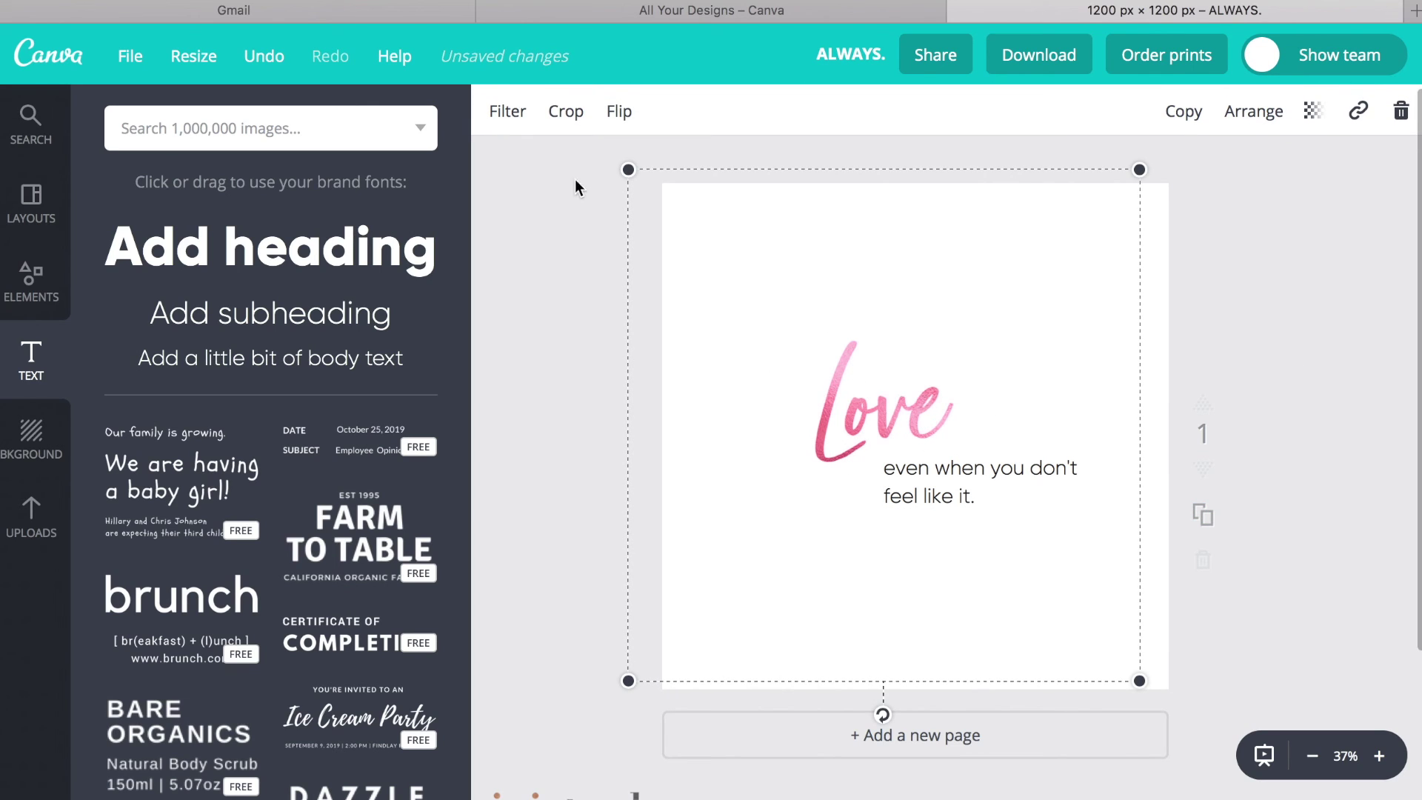
# Raise the Love image's tint from -93 to -38, then to -17.
pyautogui.click(508, 113)
pyautogui.click(549, 367)
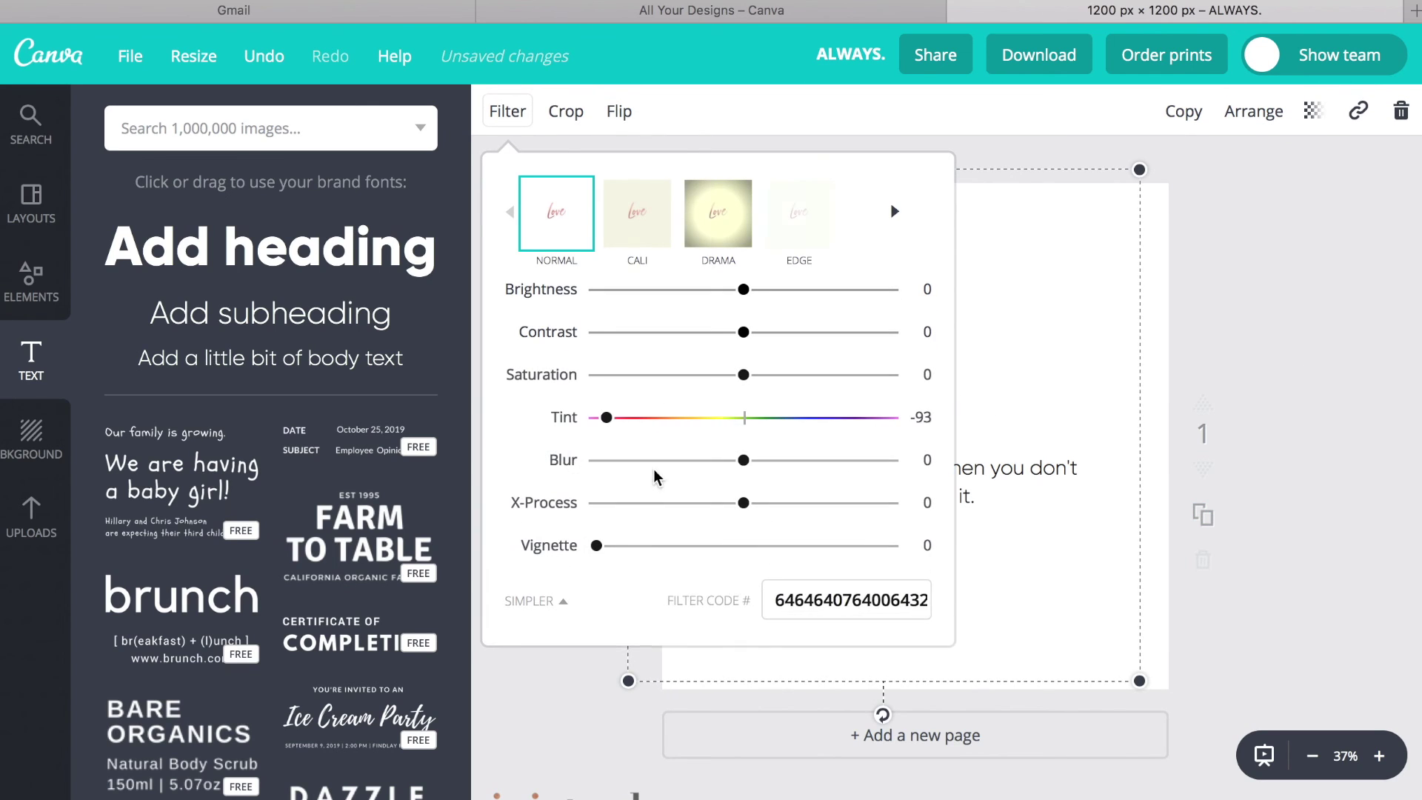
pyautogui.moveTo(615, 422); pyautogui.dragTo(687, 417)
pyautogui.click(1257, 337)
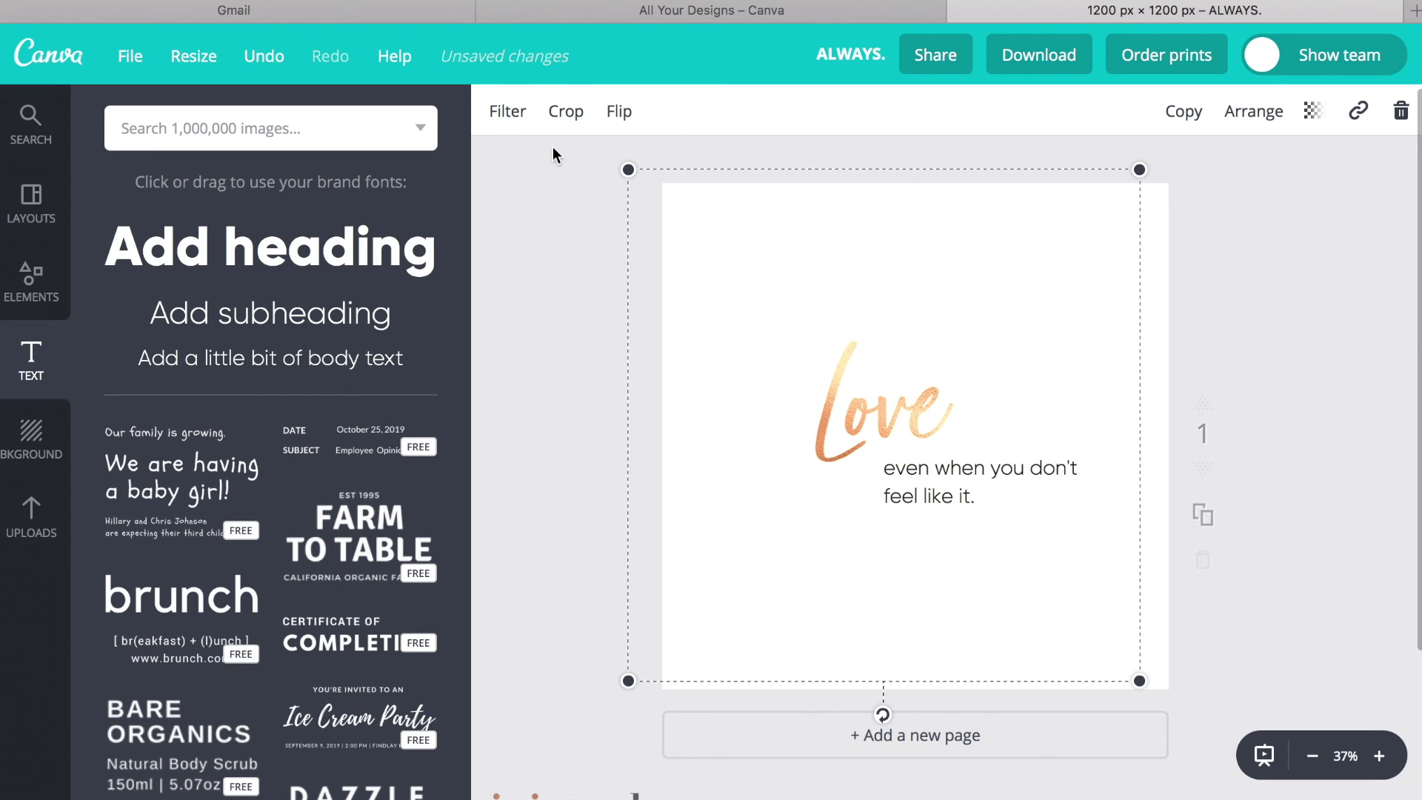
pyautogui.click(521, 121)
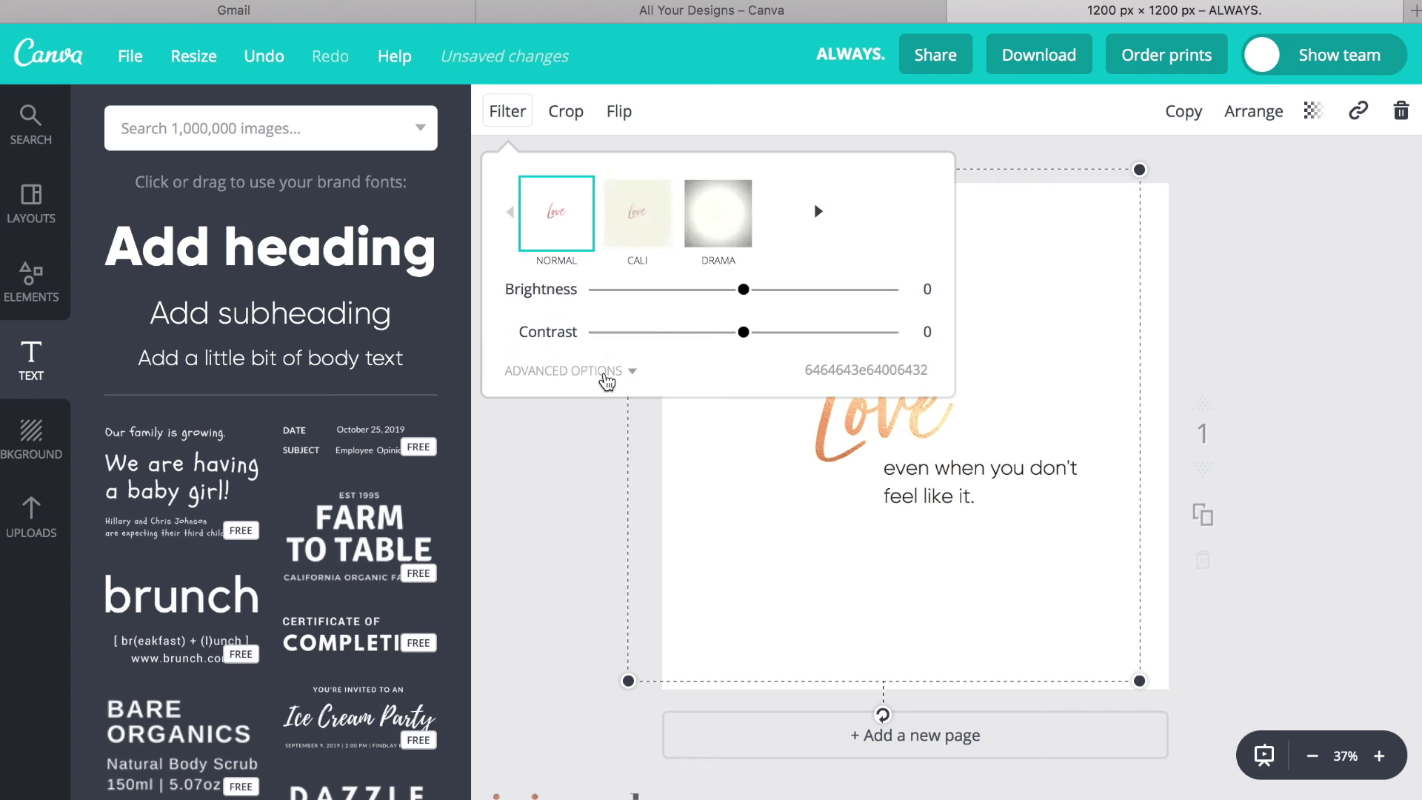
pyautogui.click(606, 380)
pyautogui.moveTo(692, 416); pyautogui.dragTo(770, 428)
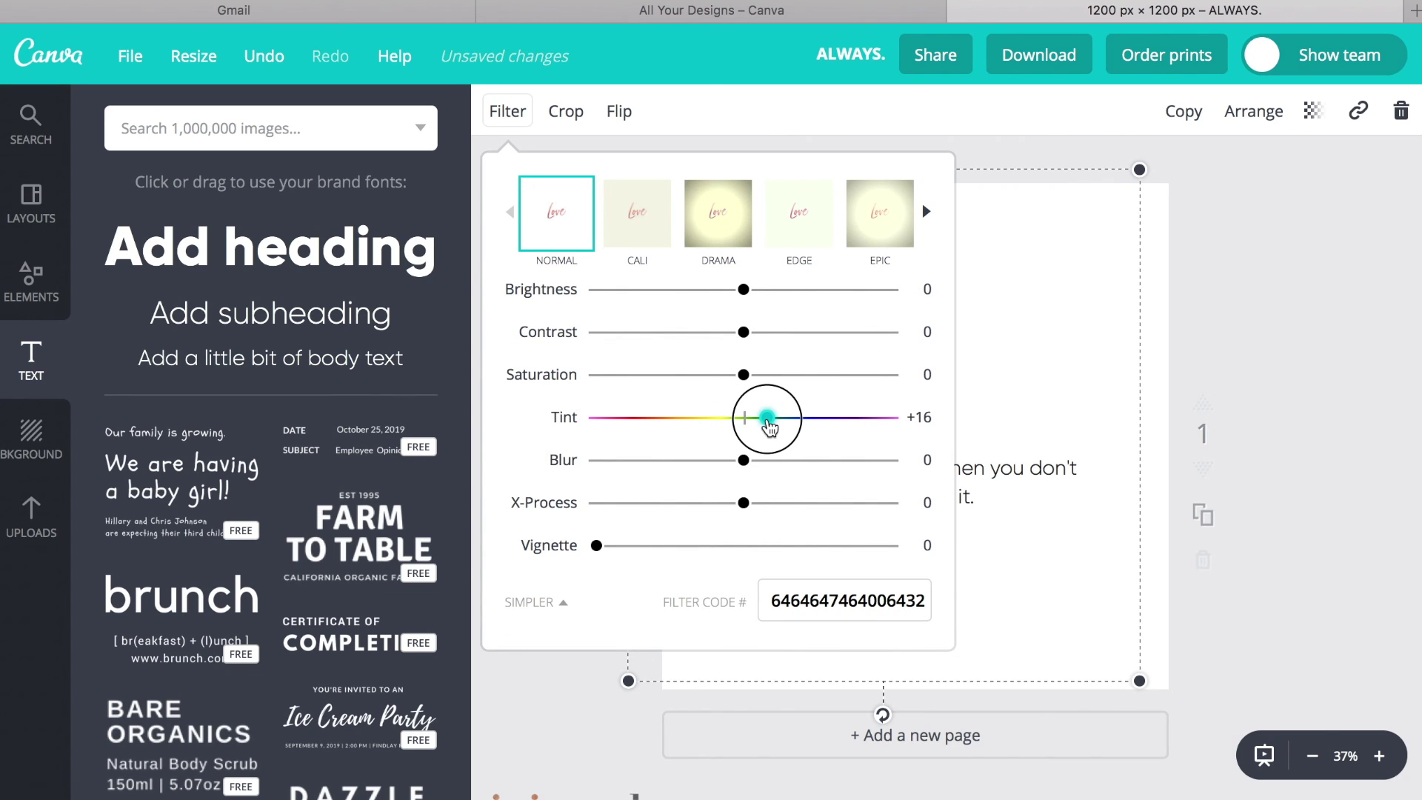
pyautogui.click(1307, 385)
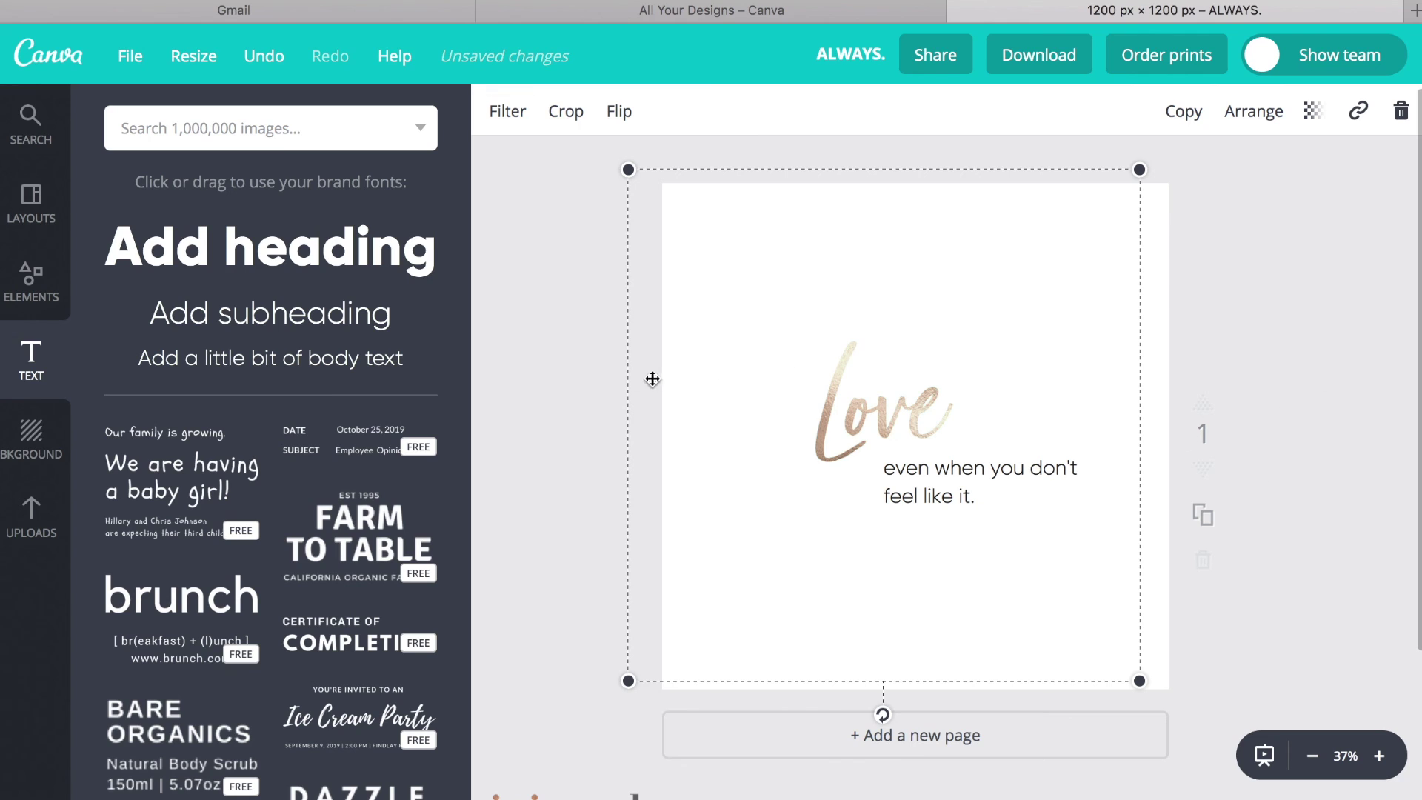
# Push the Love image's tint up to +34 for a soft mauve tone.
pyautogui.press('Escape')
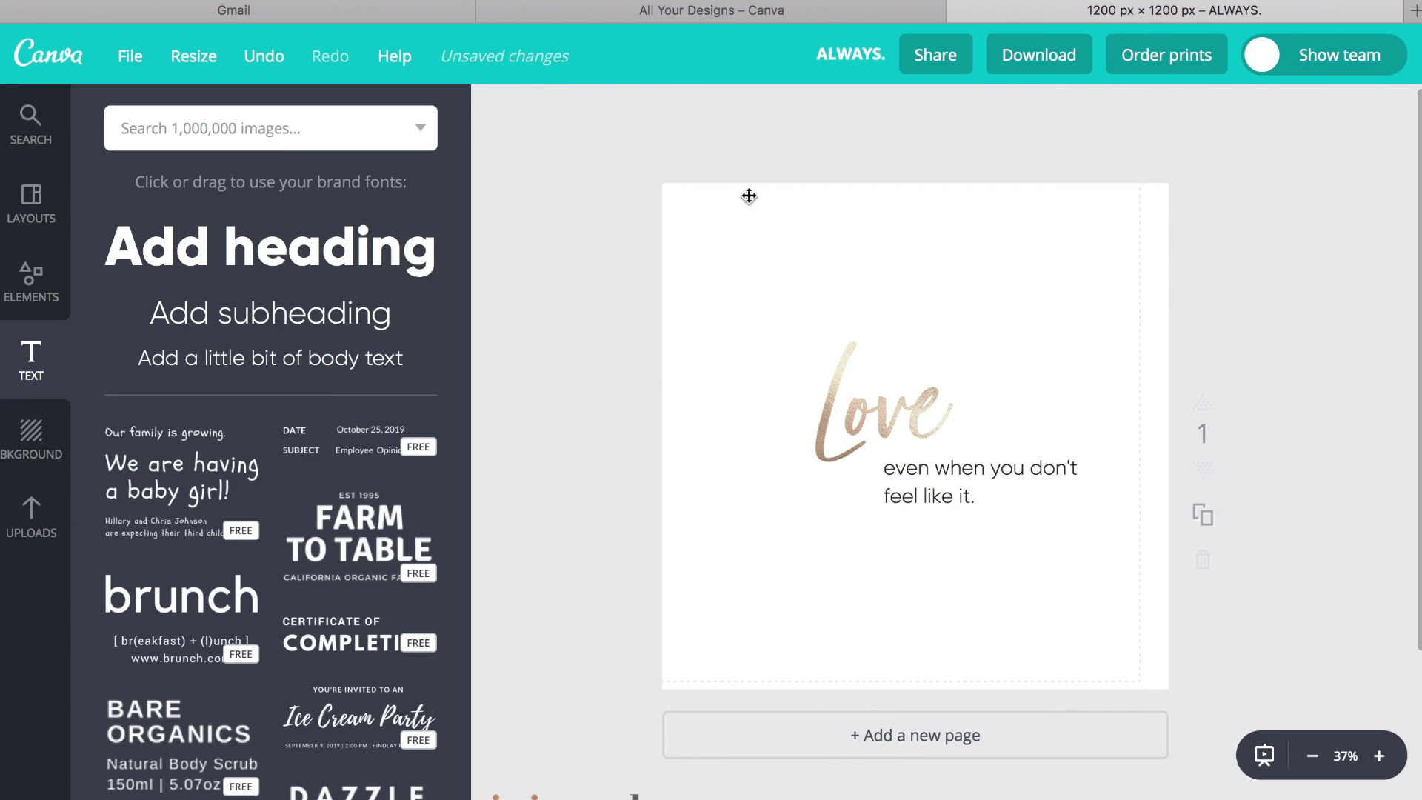
pyautogui.click(851, 397)
pyautogui.click(503, 111)
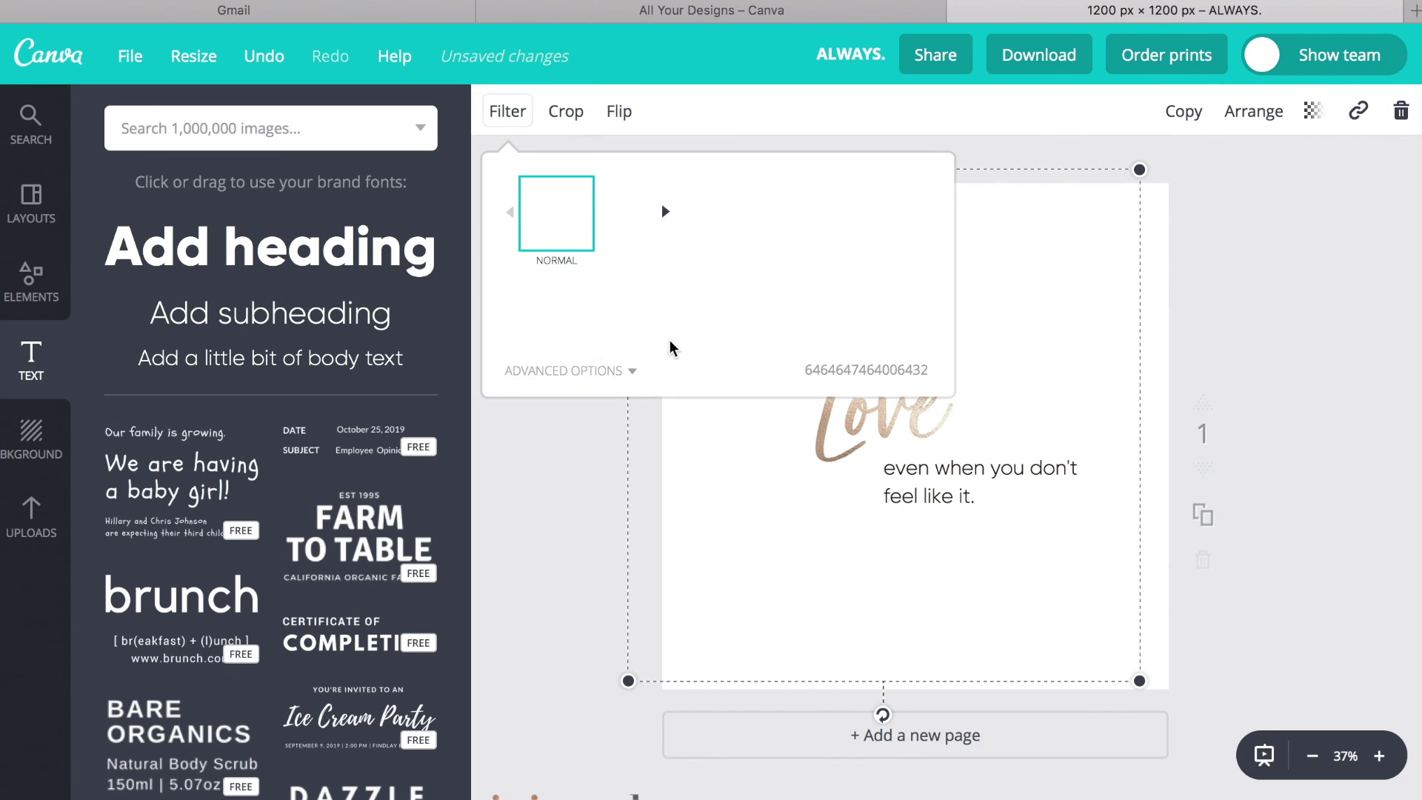
pyautogui.click(624, 372)
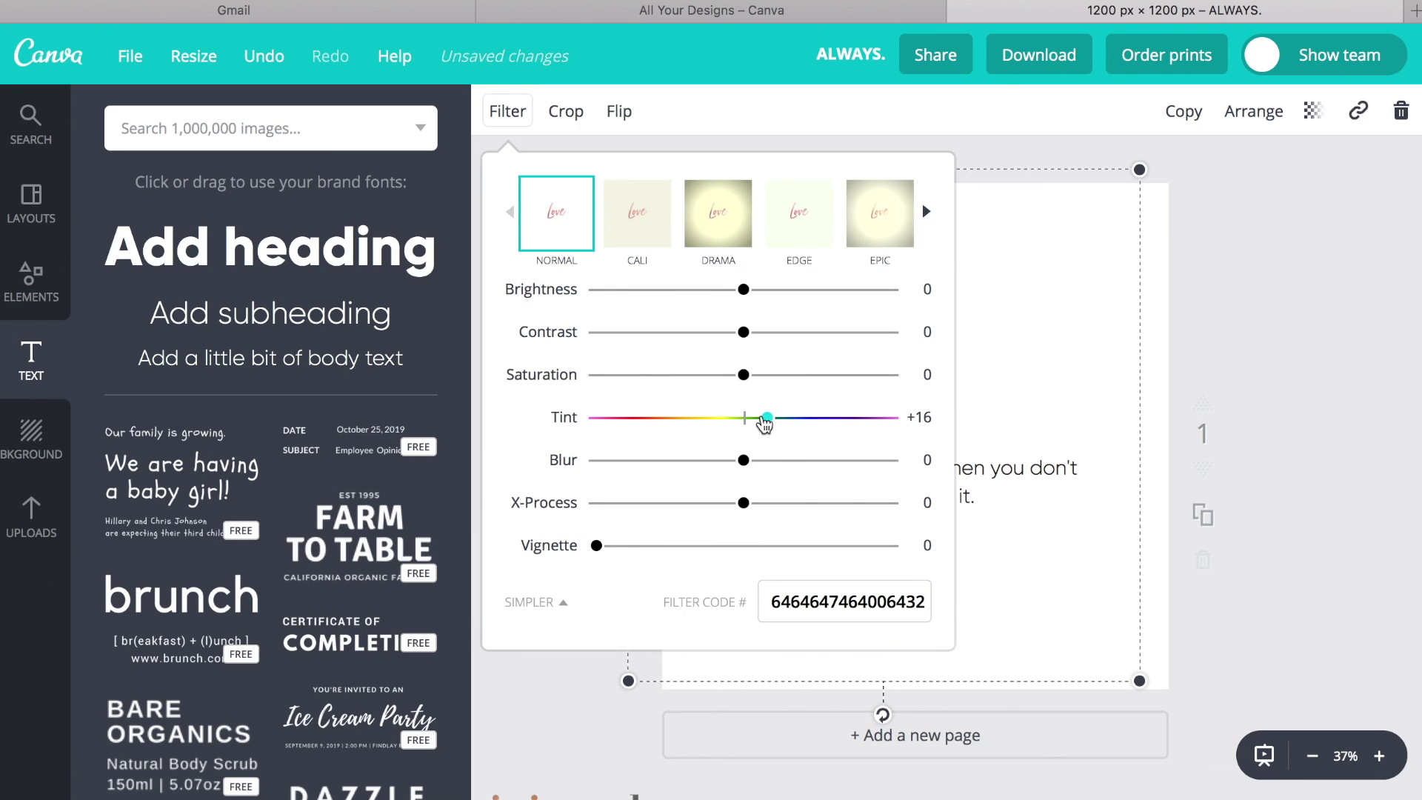
pyautogui.moveTo(767, 422); pyautogui.dragTo(806, 417)
pyautogui.click(1155, 340)
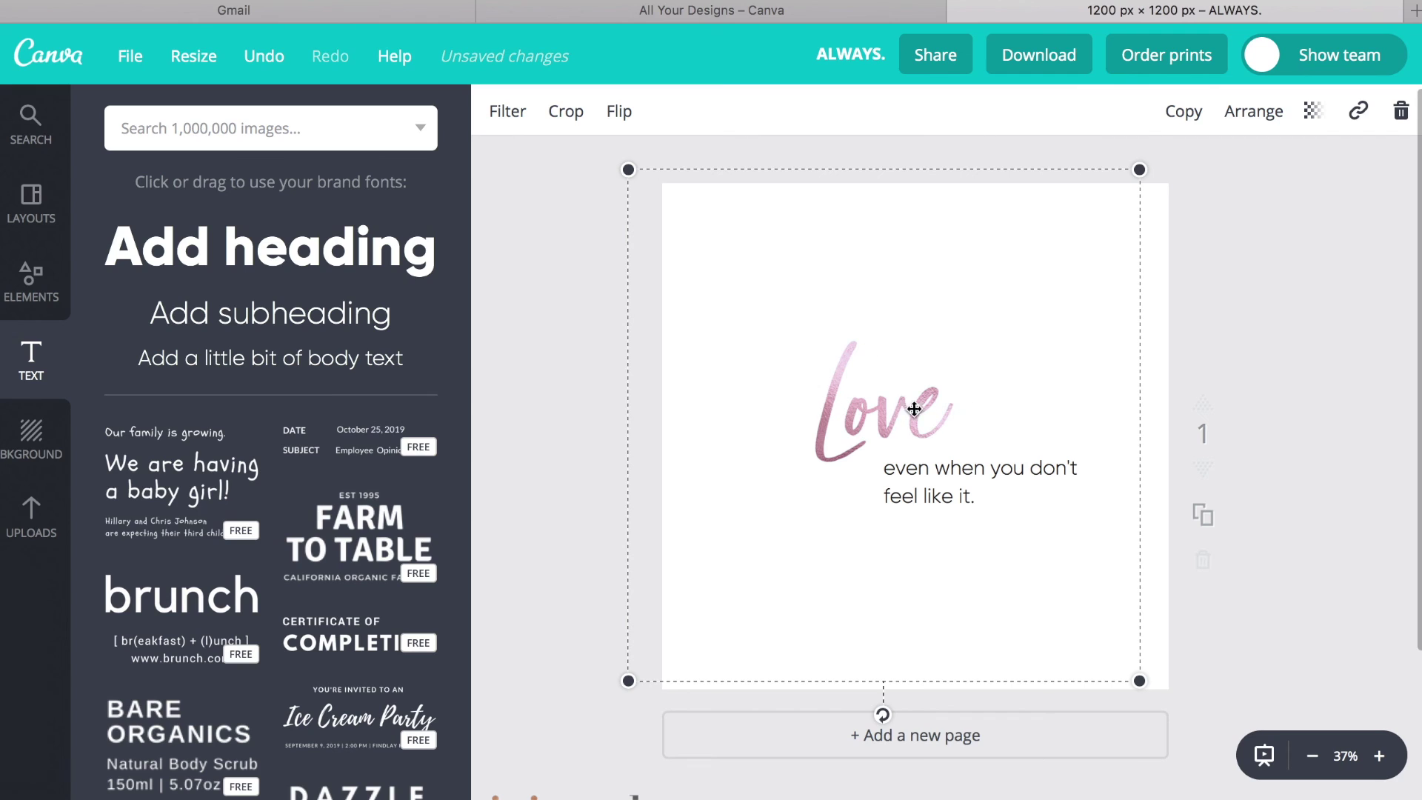
pyautogui.click(1229, 550)
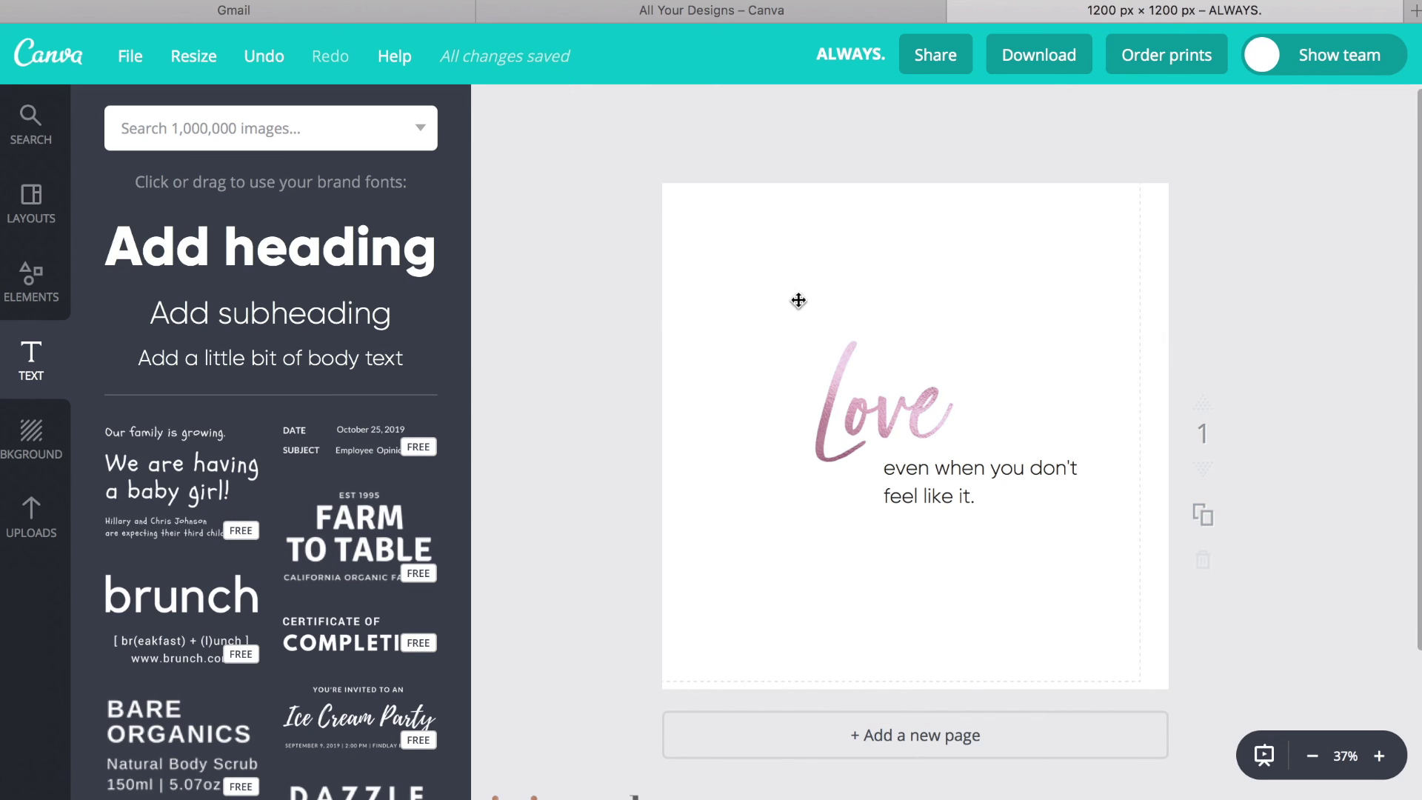
pyautogui.click(860, 402)
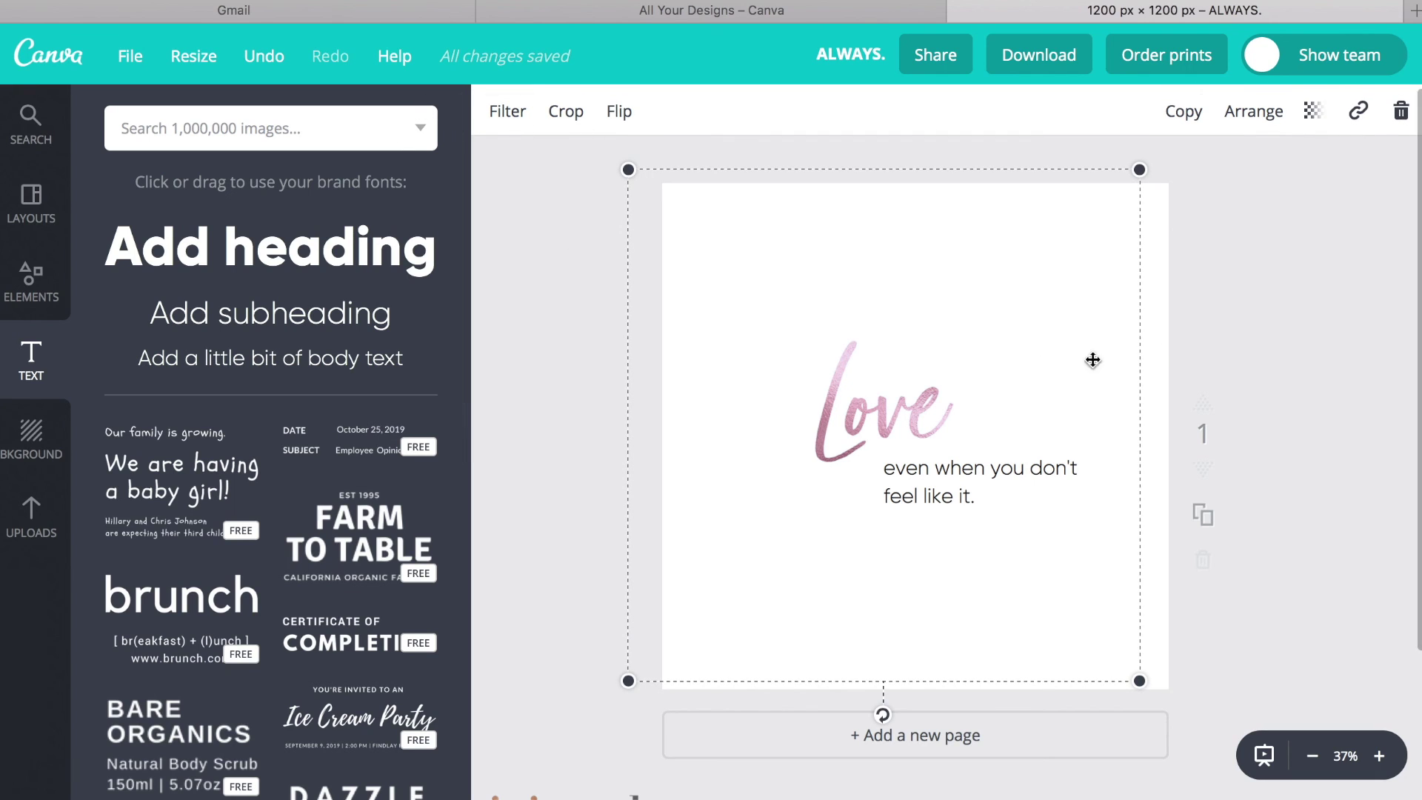
pyautogui.click(1238, 229)
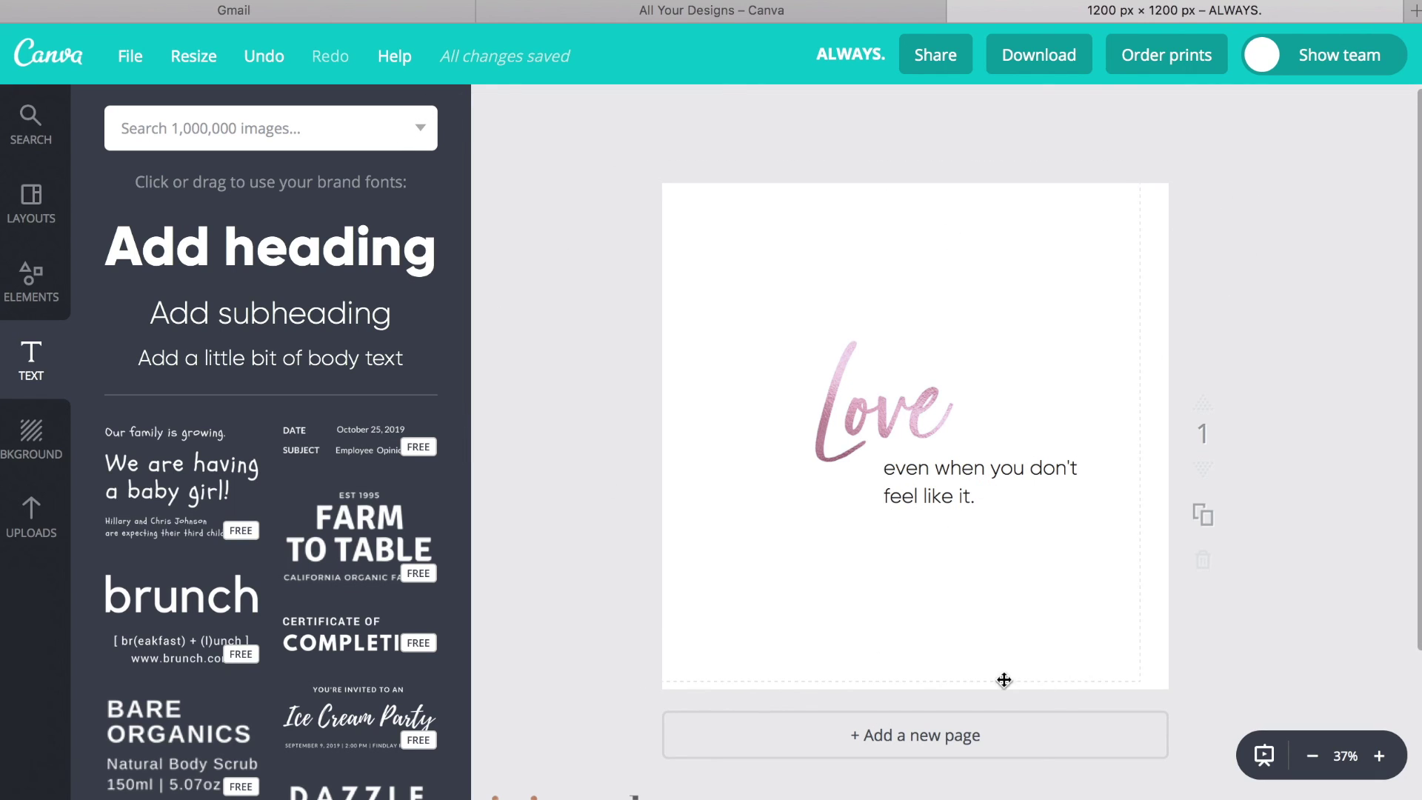